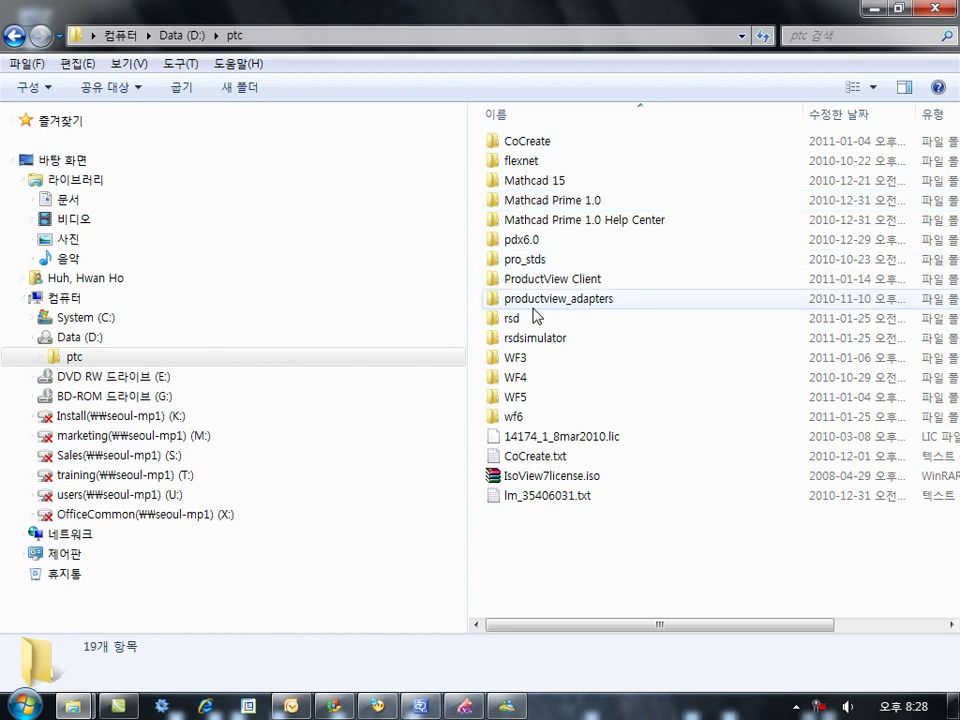
Step: Open the folder D:\ptc\pro_stds\library and copy its full path
double_click(518, 259)
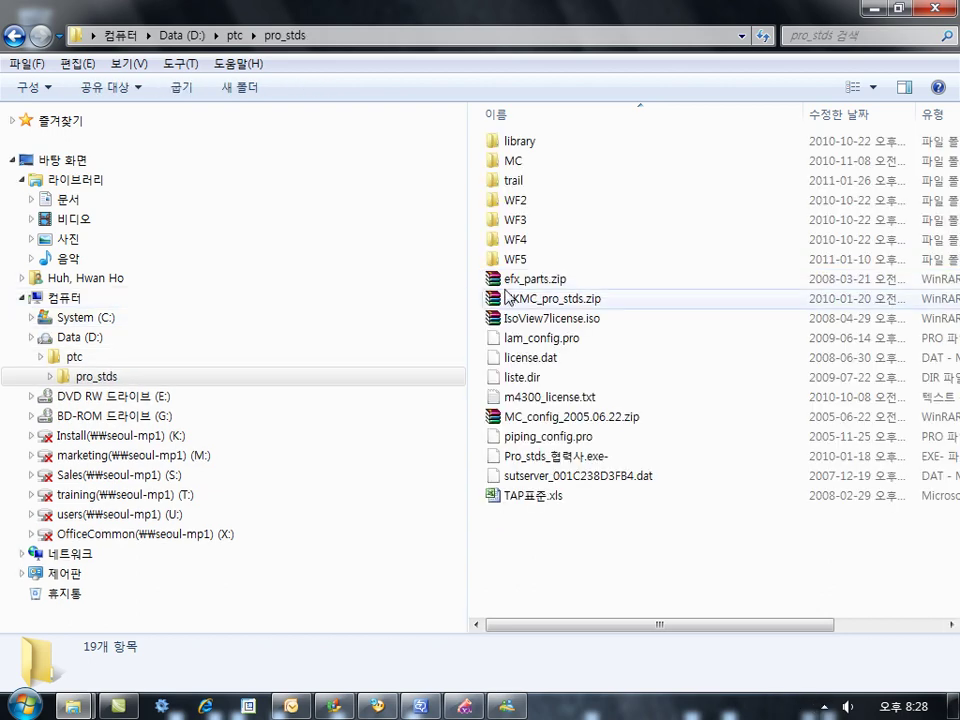
double_click(495, 141)
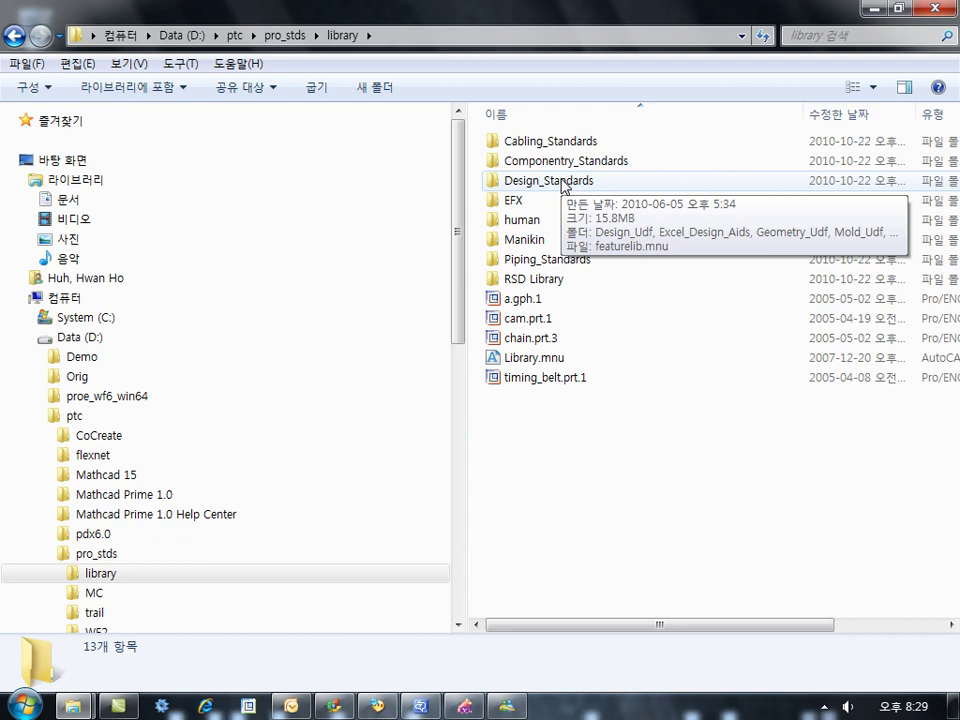
left_click(431, 36)
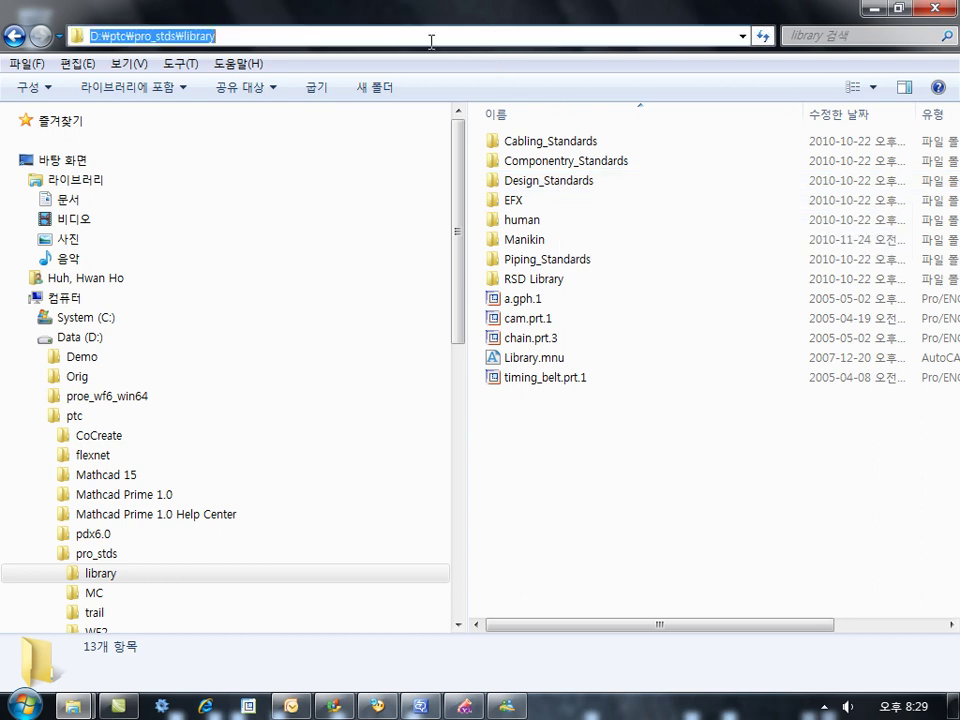
right_click(172, 45)
left_click(285, 98)
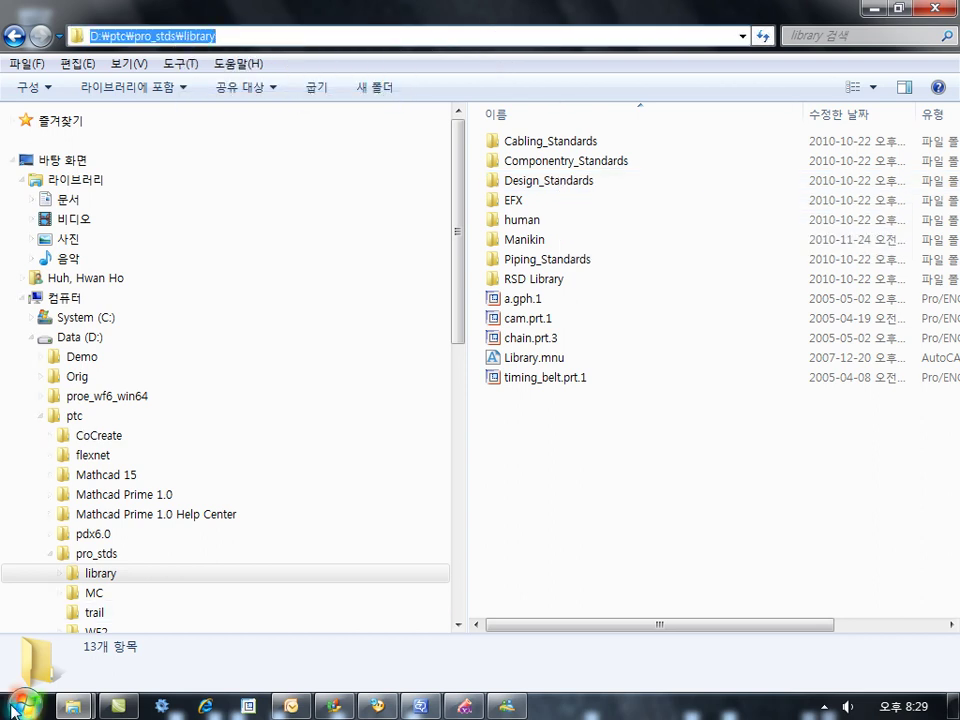
Step: Launch a Windows command prompt with cmd
left_click(14, 710)
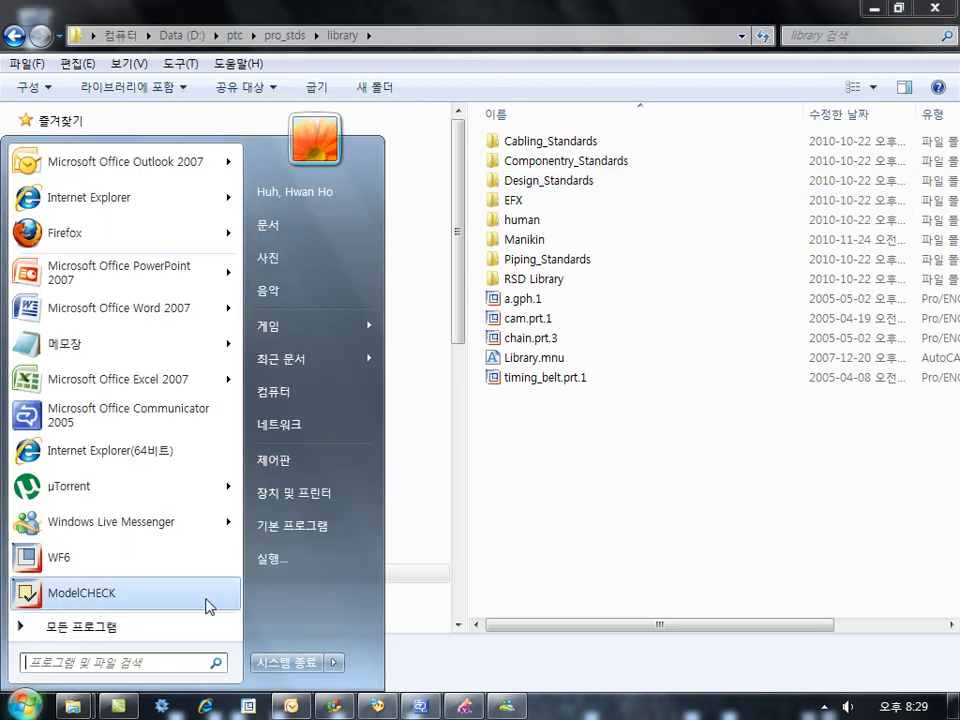
left_click(272, 560)
key("Return")
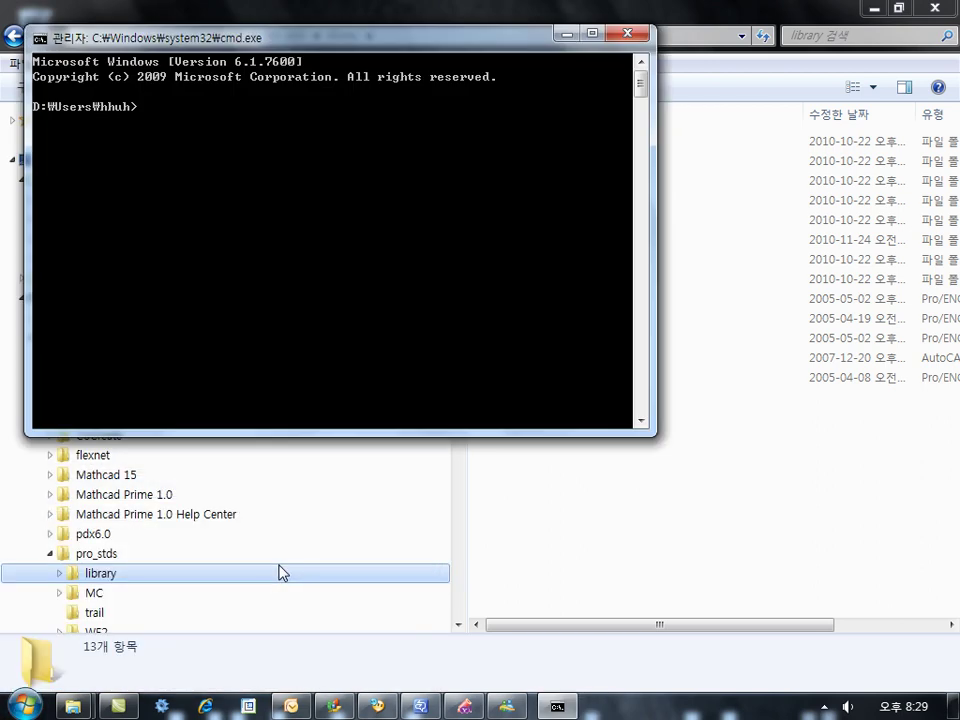
Step: Change the command prompt's working directory to D:\ptc\pro_stds\library, going through the root of D: and using the copied path
type("d:")
key("Return")
type("cd")
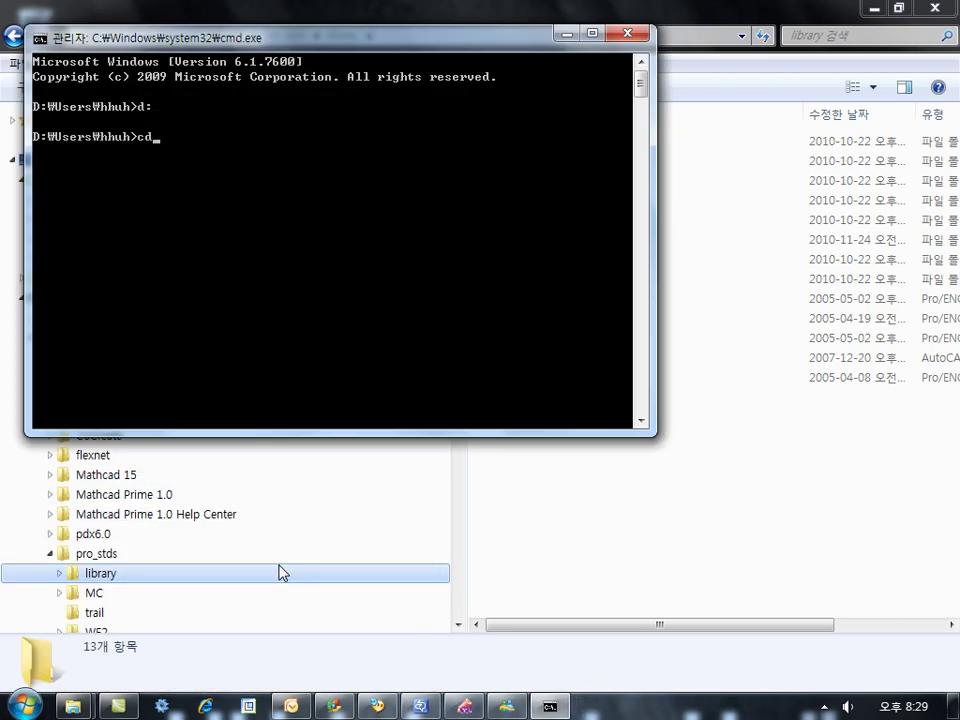
type("\\")
key("Return")
type("cd")
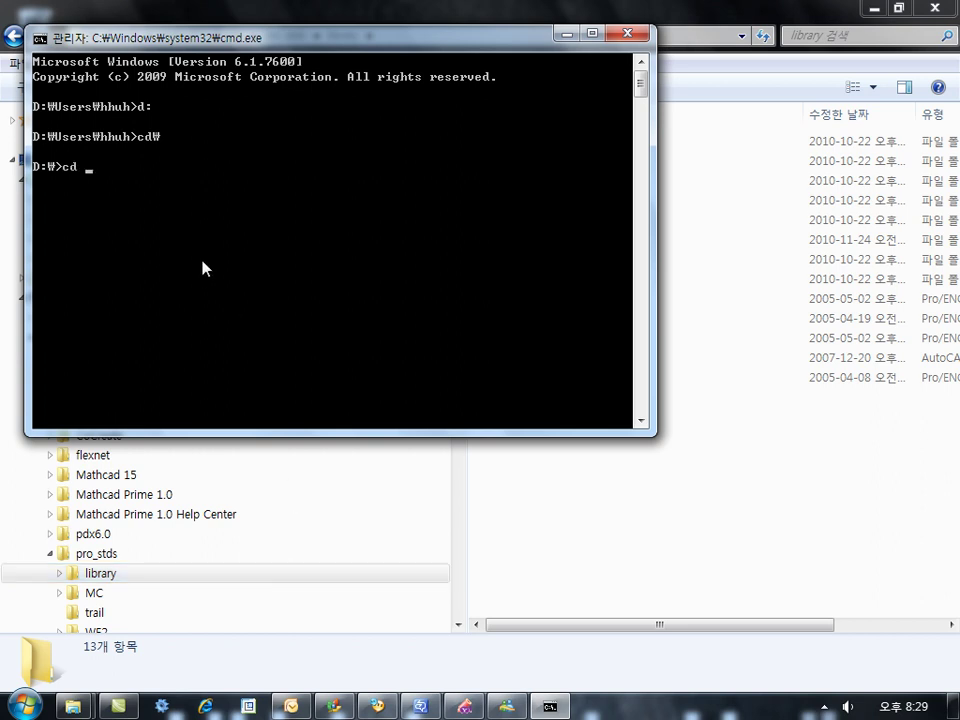
right_click(208, 268)
left_click(252, 324)
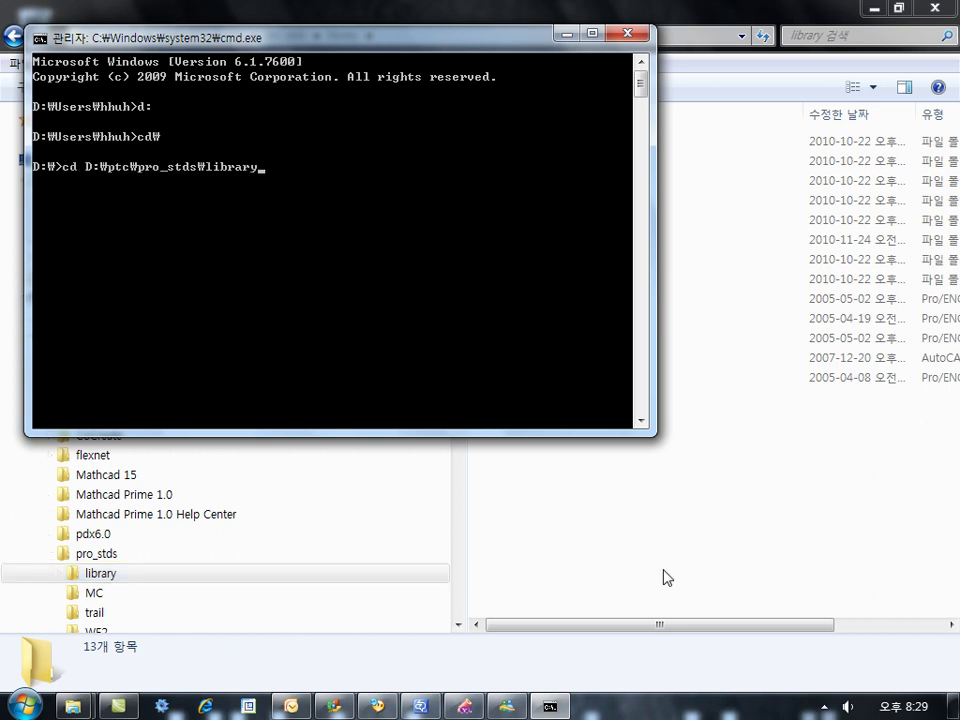
key("Return")
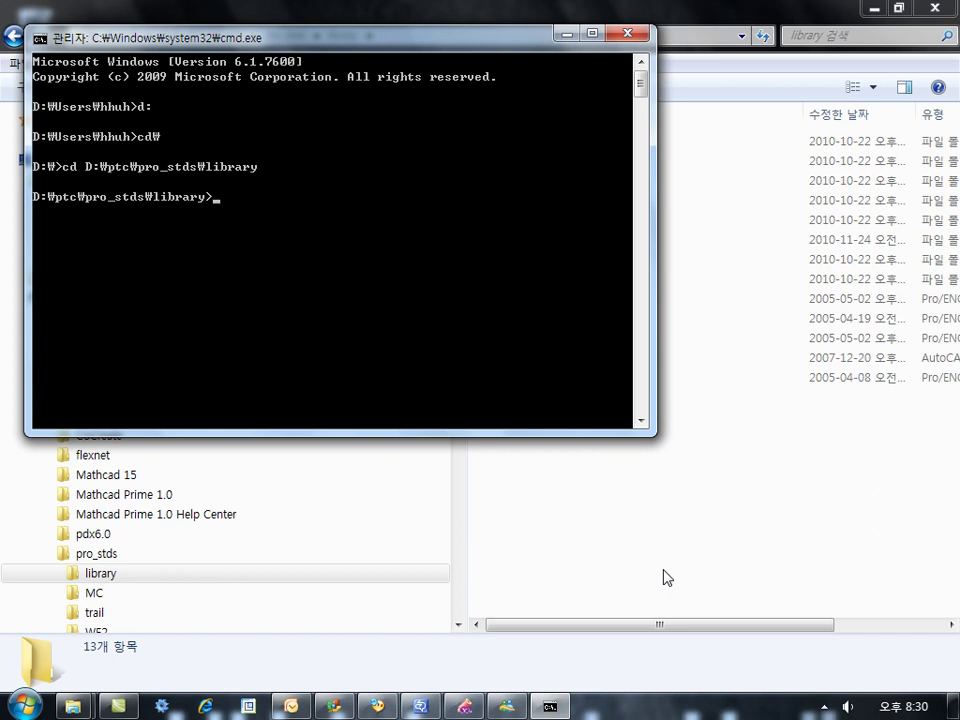
type("dir /ad /b /")
key("BackSpace")
key("BackSpace")
key("BackSpace")
key("BackSpace")
key("BackSpace")
key("BackSpace")
key("BackSpace")
key("BackSpace")
key("BackSpace")
key("BackSpace")
key("BackSpace")
key("BackSpace")
key("BackSpace")
Step: List the library folder's contents with dir, and list only its subfolders with dir /ad
type("dir")
key("Return")
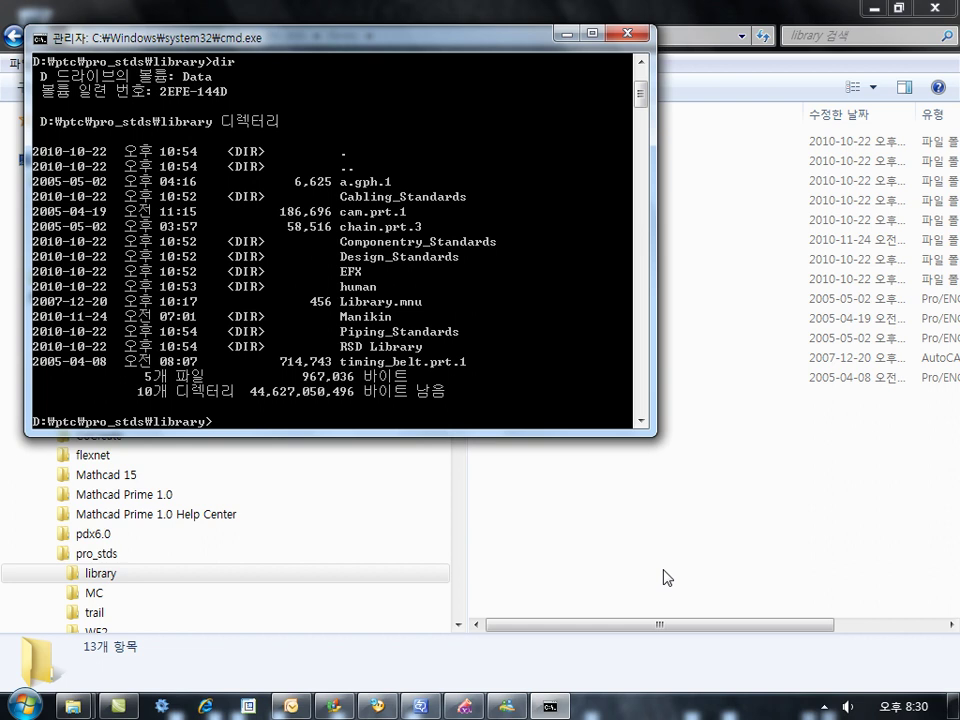
type("dir /ad")
key("Return")
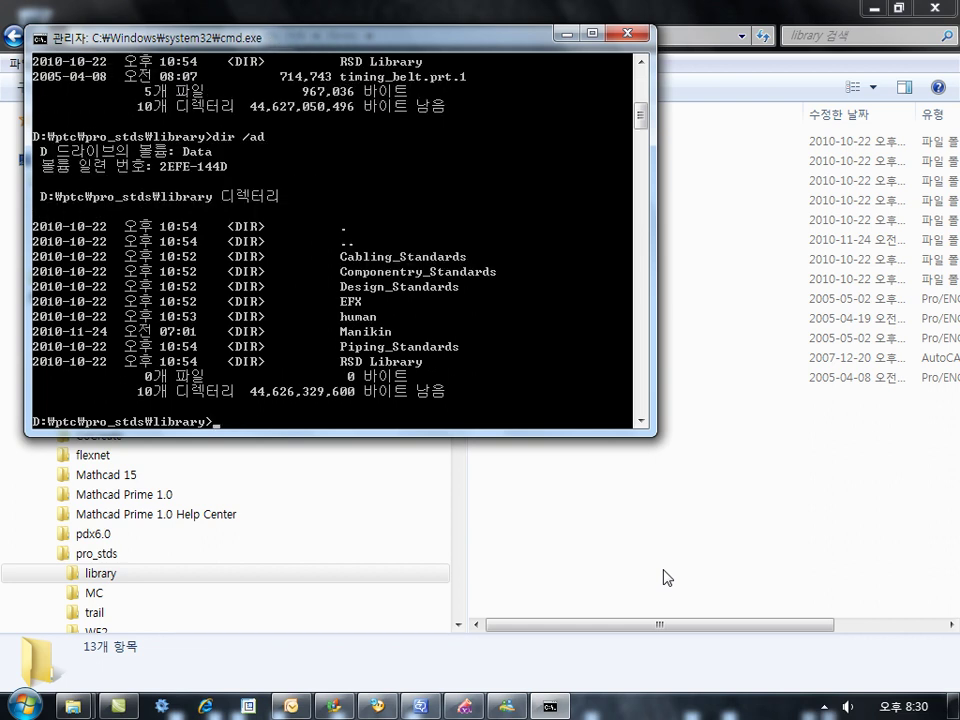
Step: List the bare subfolder names with dir /ad /b, and include all nested levels with dir /ad /b /s
type("dir /ad /b")
key("Return")
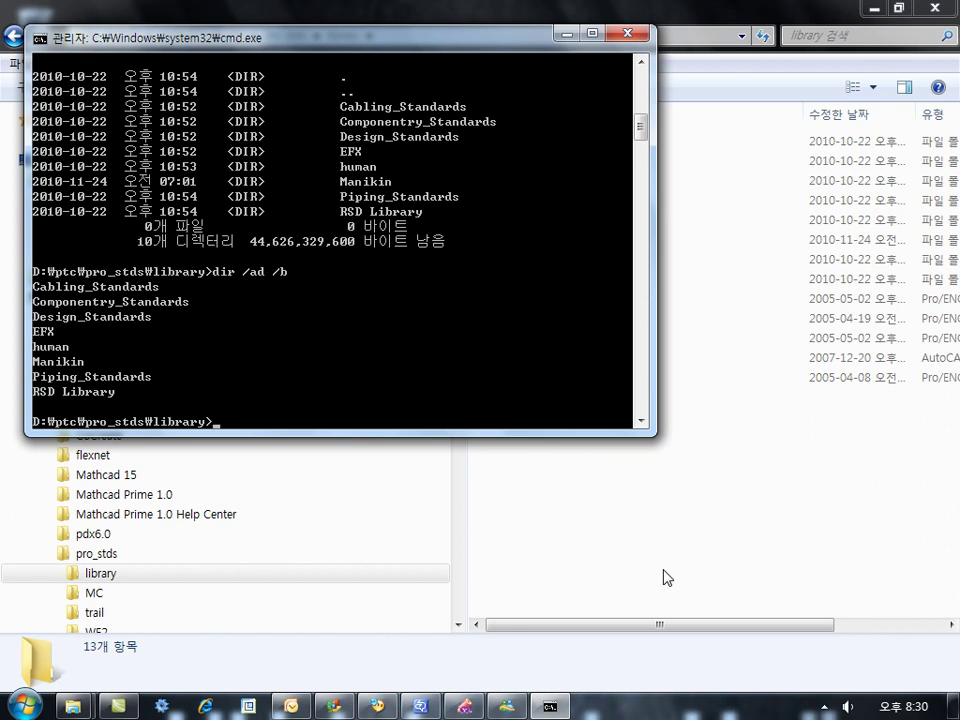
key("Up")
type("/s")
key("Return")
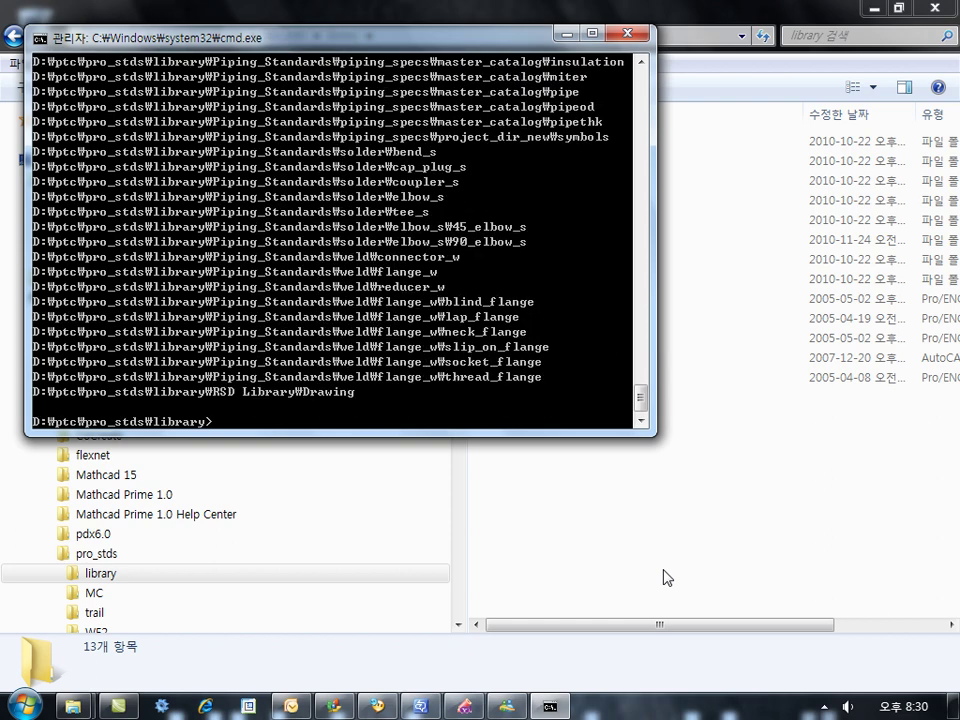
Step: Write the recursive folder list to a file with dir /ad /b /s > d:\search_path.pro and exit the command prompt
key("Up")
type(">")
type(" d")
type("\"\\")
key("BackSpace")
key("BackSpace")
type(":\\search_")
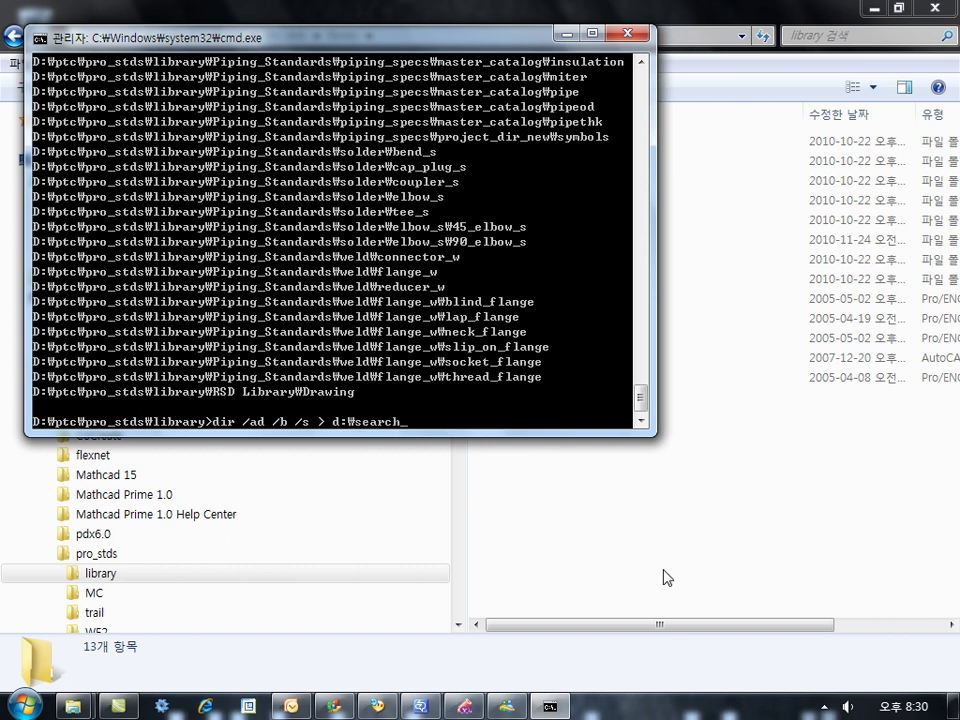
type("path.")
type("pro")
key("Return")
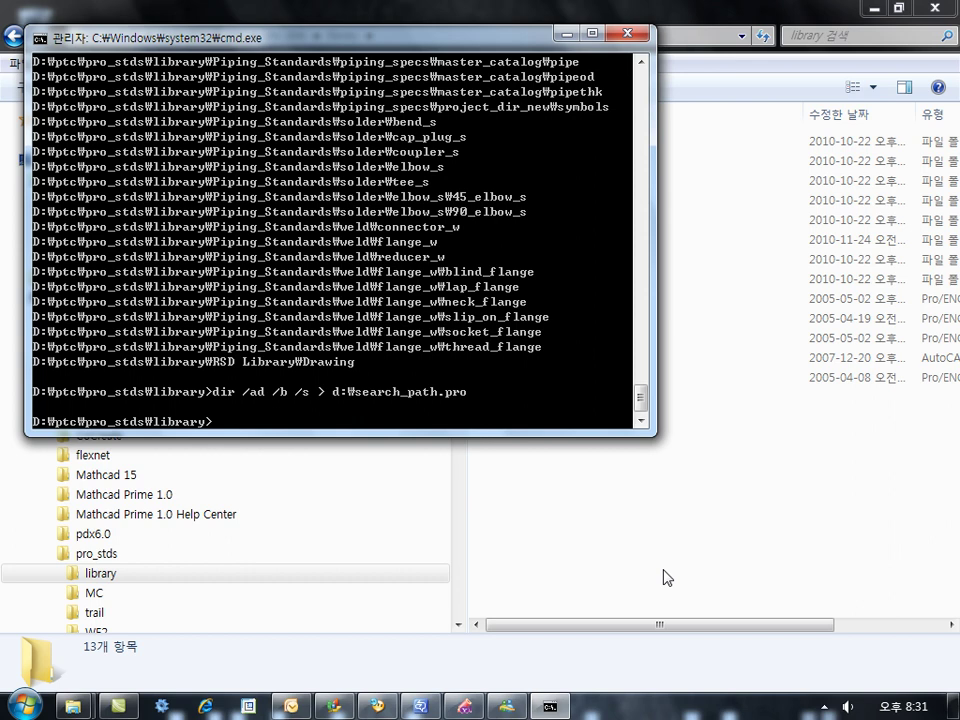
type("exit")
key("Return")
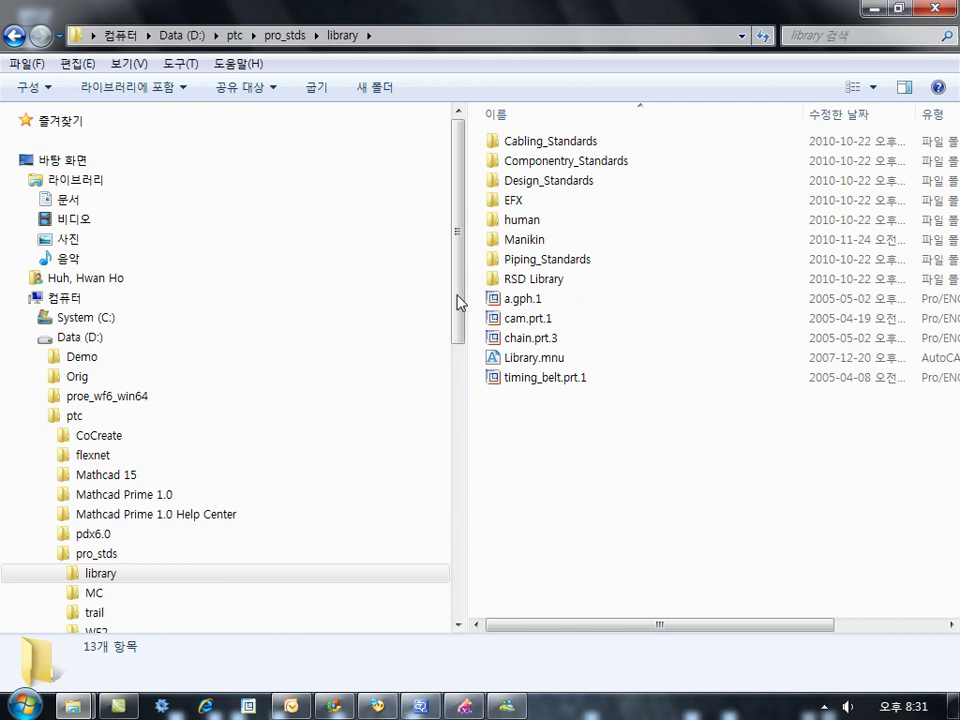
Step: Go up to the root of drive D: and open search_path.pro in a maximized AcroEdit window
key("alt+Up")
key("alt+Up")
key("alt+Up")
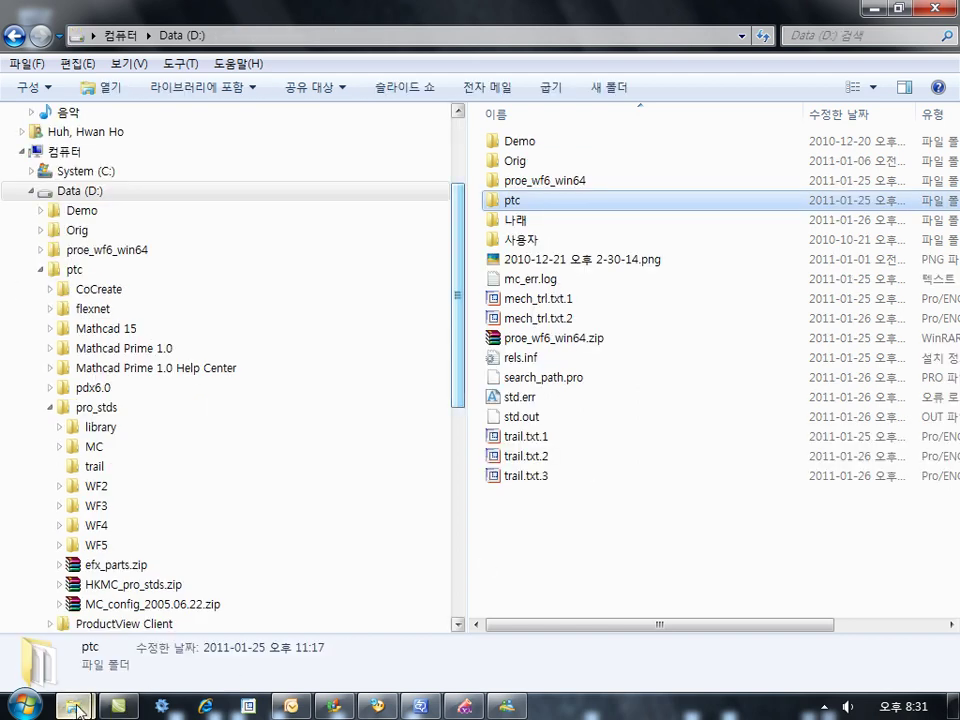
left_click(700, 530)
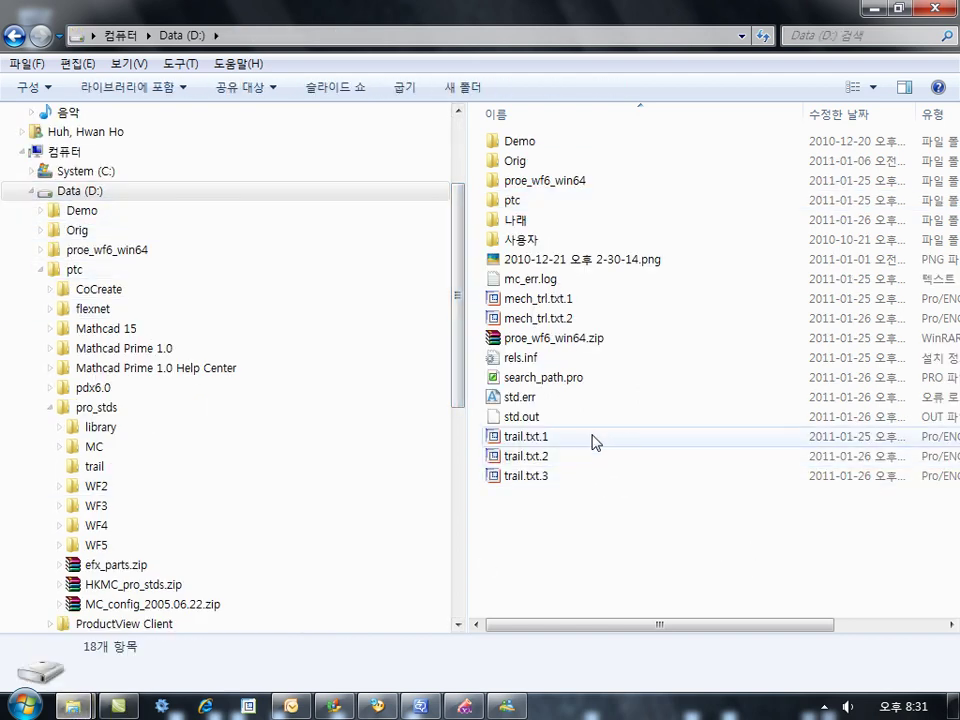
left_click(564, 381)
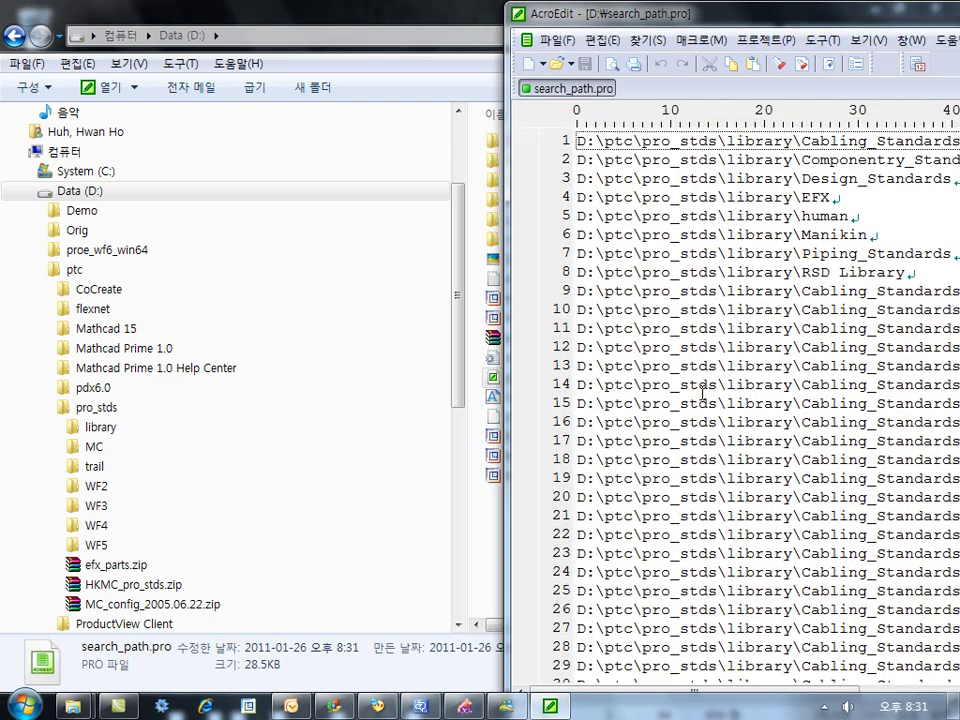
key("super+Up")
Step: Replace every "d:" in search_path.pro with "search_path d:" so each folder line starts with the option name
scroll(752, 298, "down", 3)
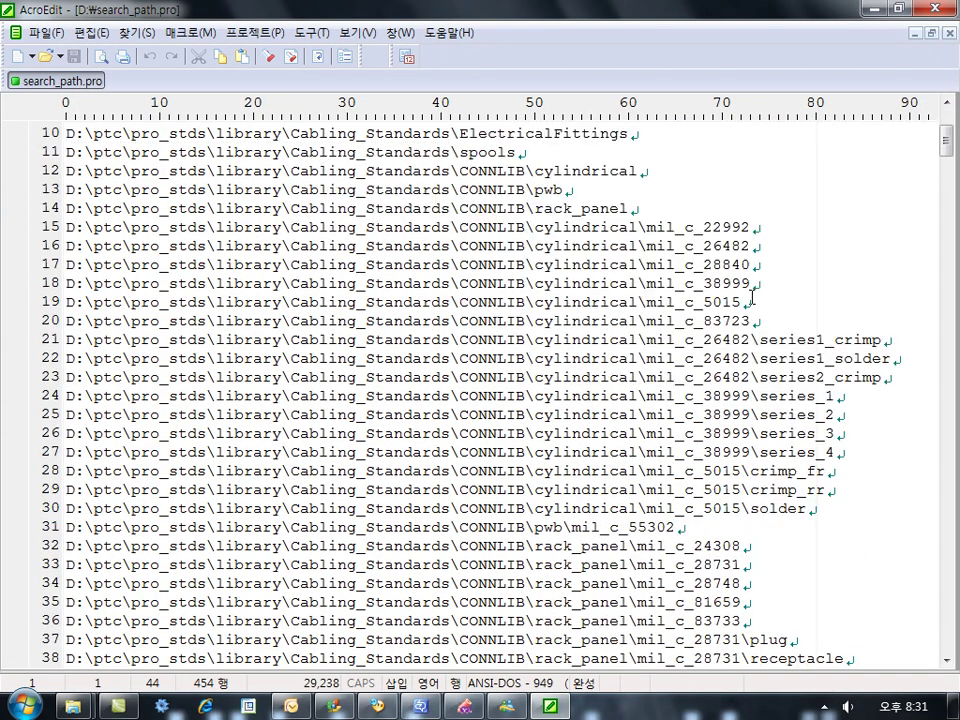
scroll(752, 298, "down", 20)
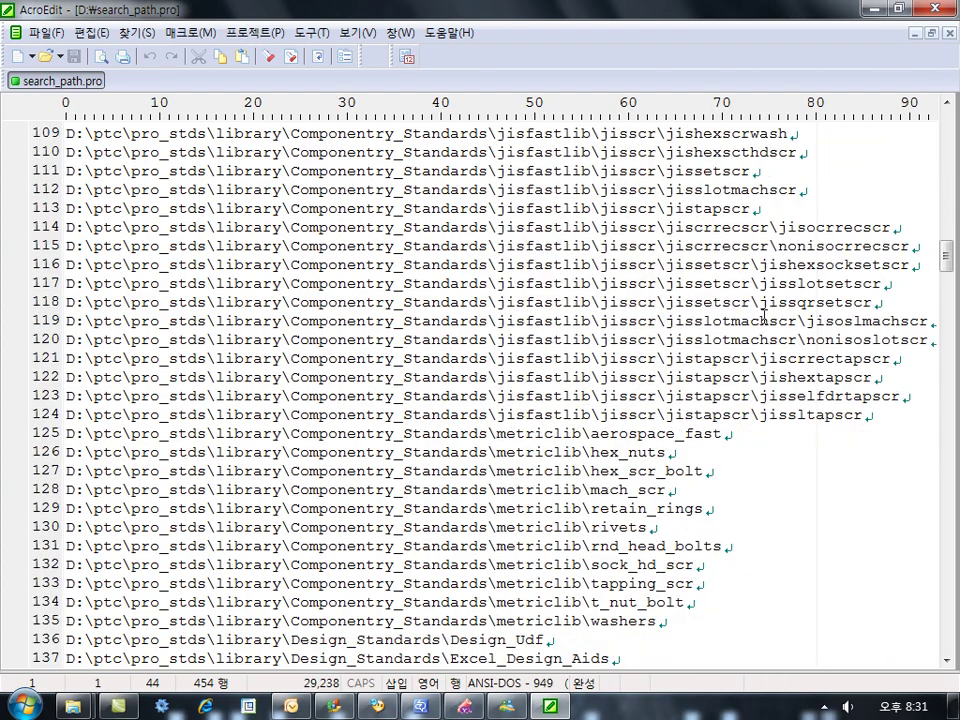
left_click_drag(945, 257, 952, 124)
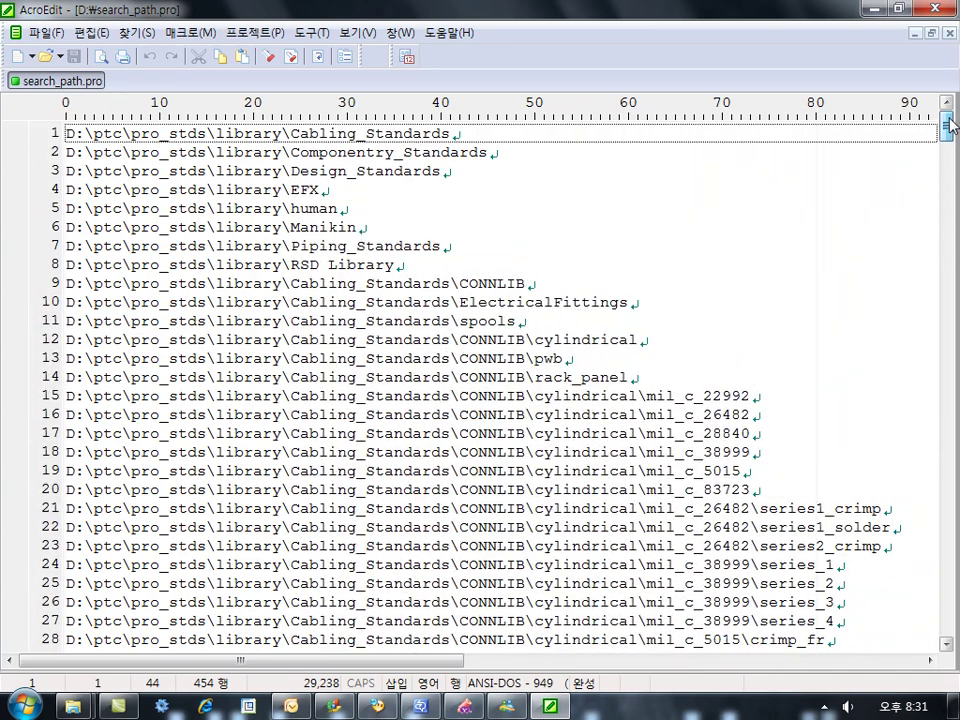
left_click(137, 32)
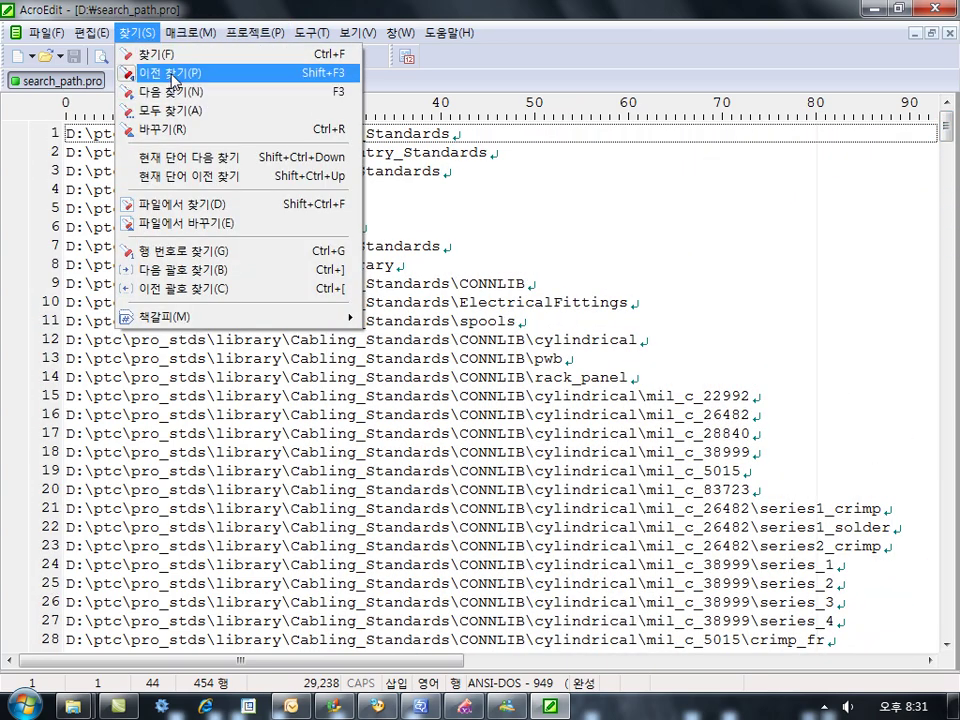
left_click(145, 129)
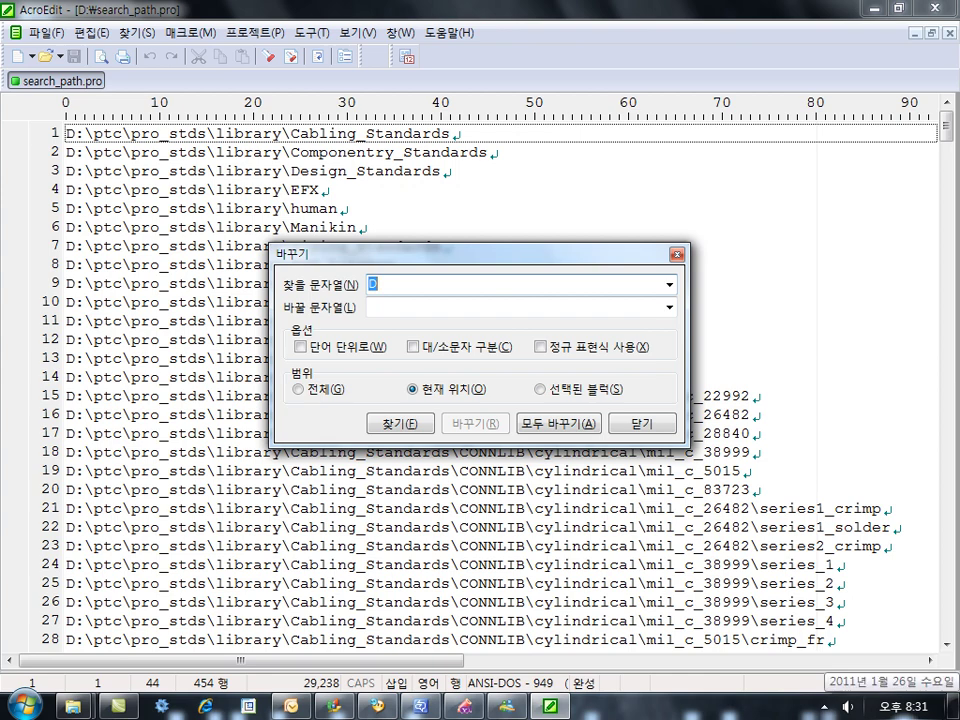
type("d:")
key("Tab")
type("sea")
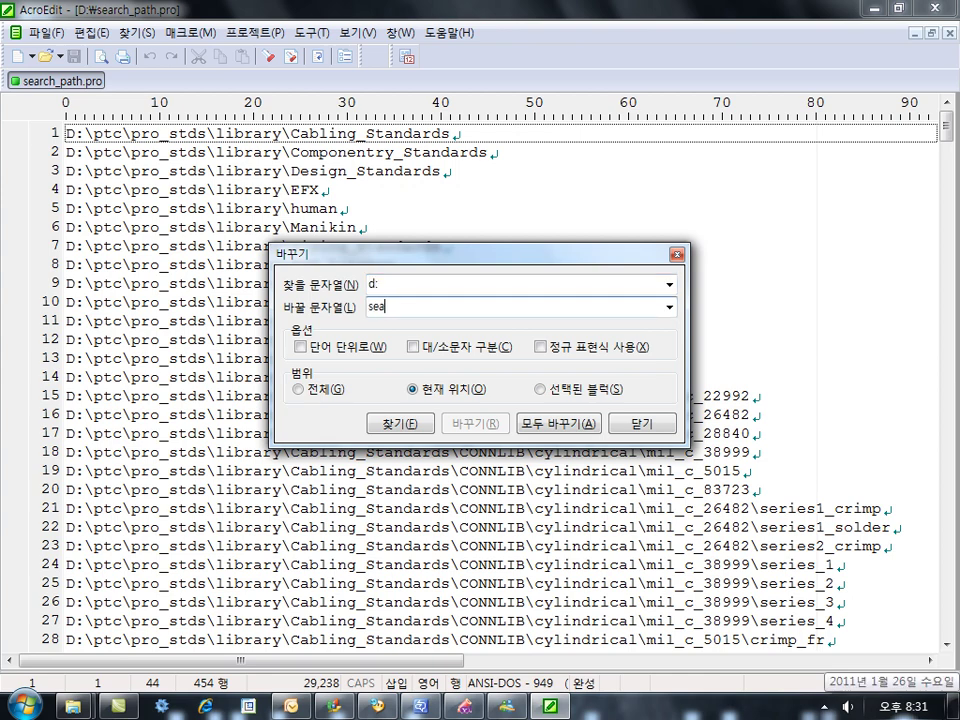
type("rch_path d:")
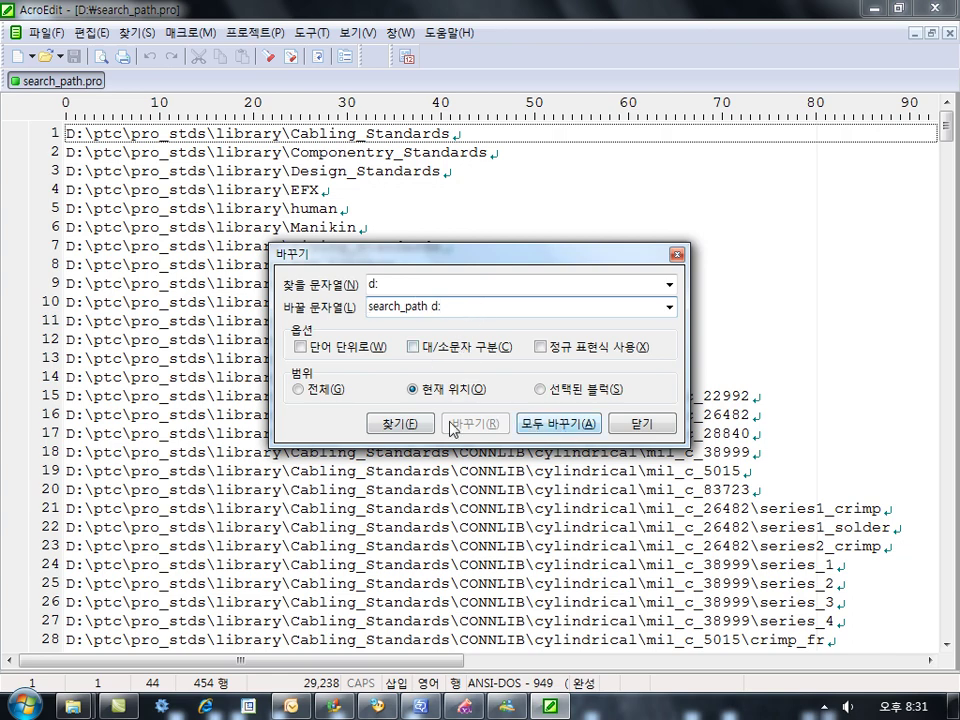
left_click(560, 431)
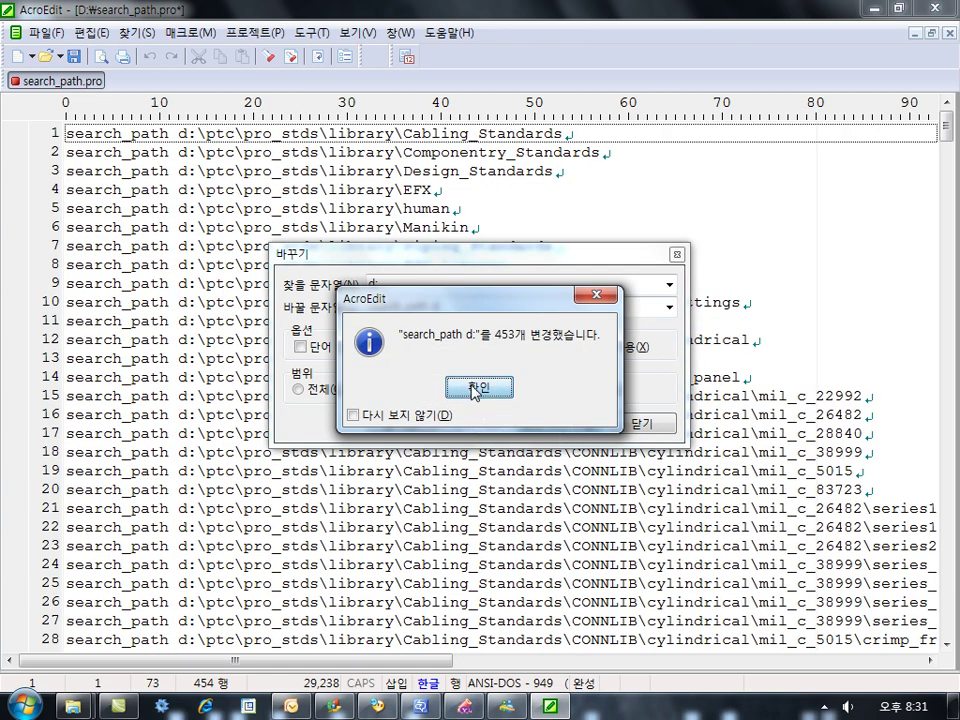
key("Return")
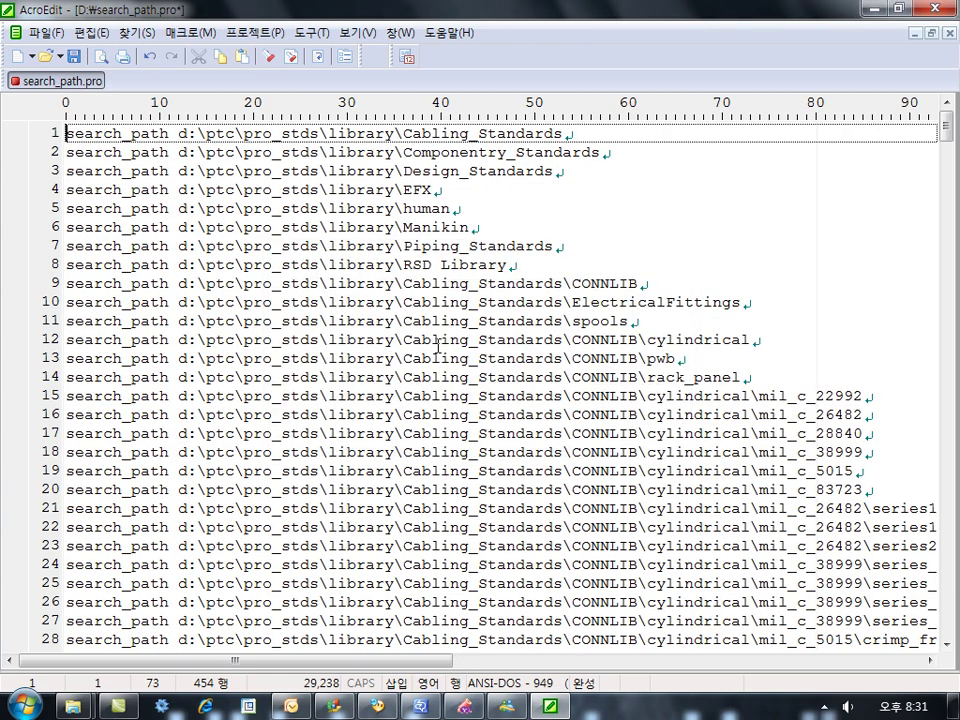
Step: Save the edited search_path.pro and close the text editor
left_click(73, 56)
left_click(9, 9)
left_click(40, 141)
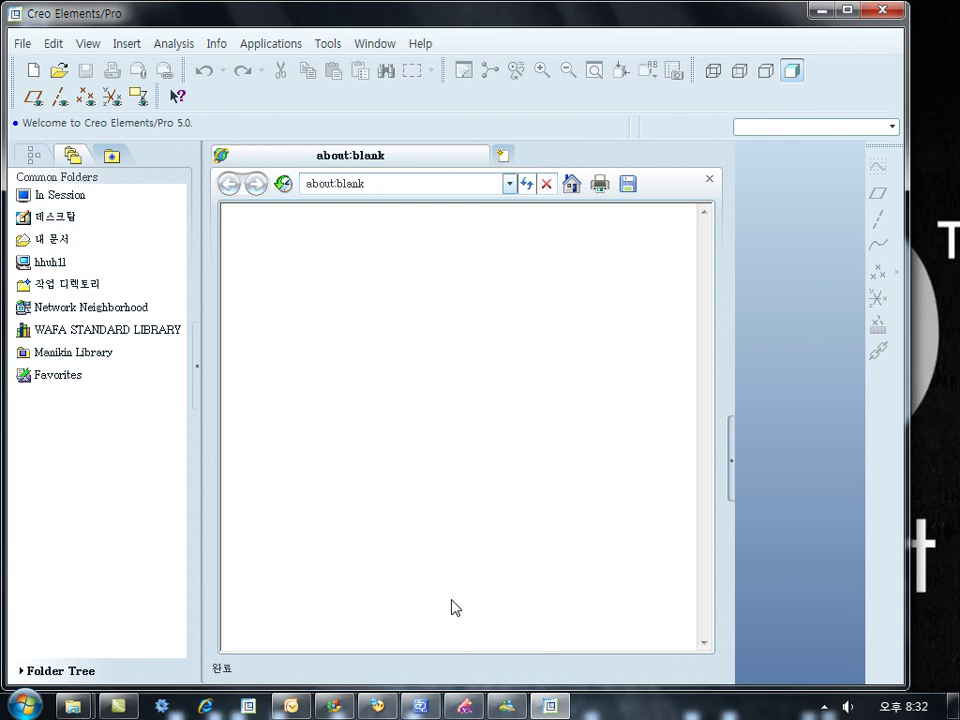
Step: Search the Creo configuration options for the keyword "search" and select the search_path_file option
left_click(327, 43)
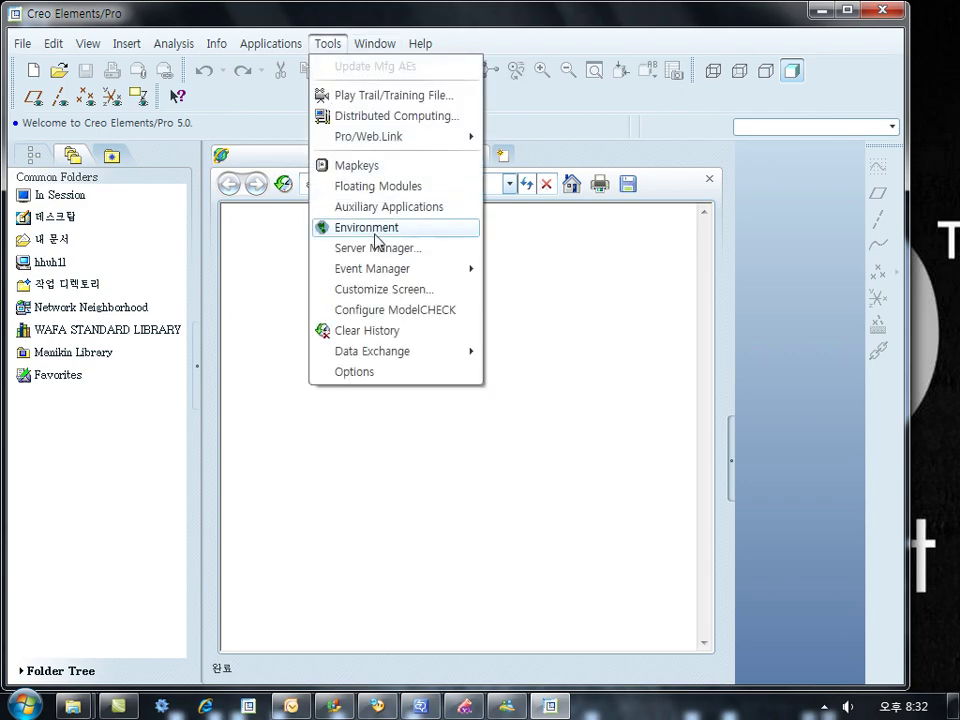
left_click(373, 378)
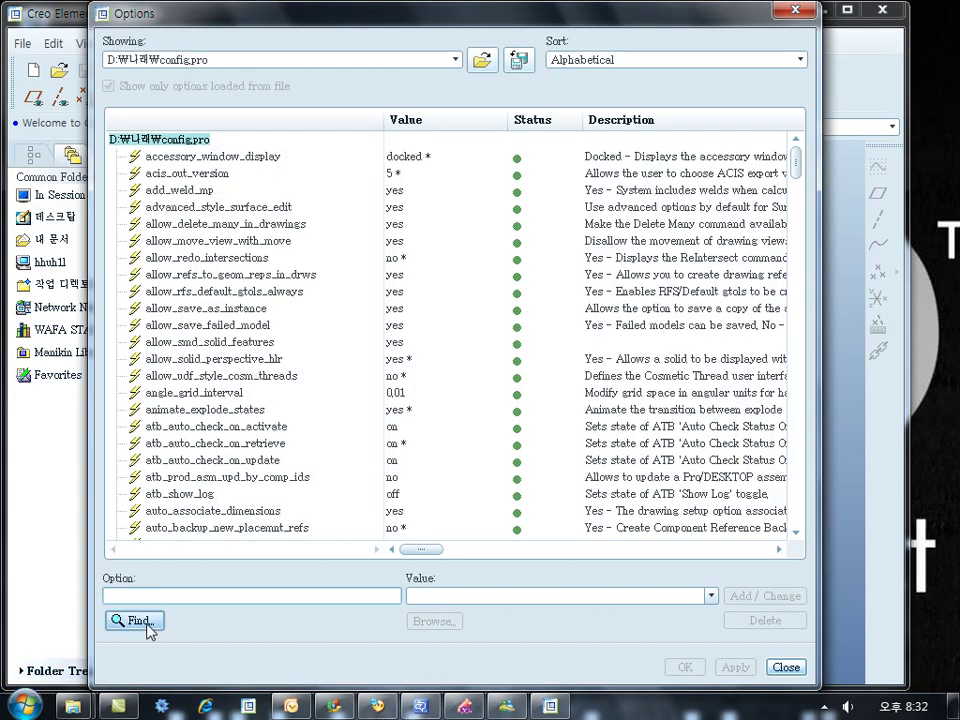
left_click(138, 621)
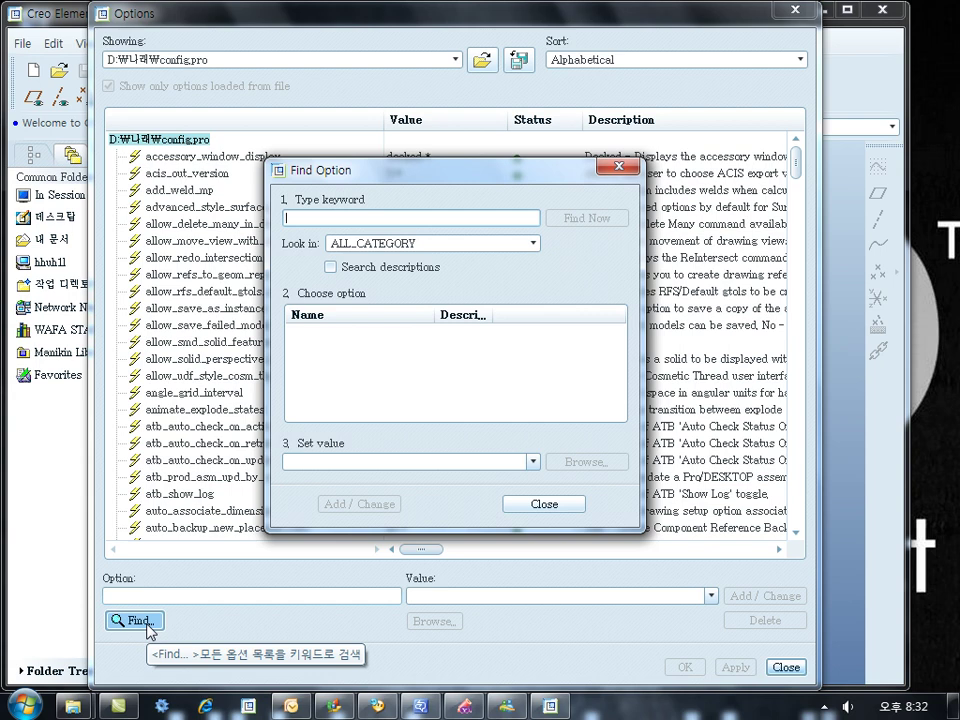
type("search")
key("Return")
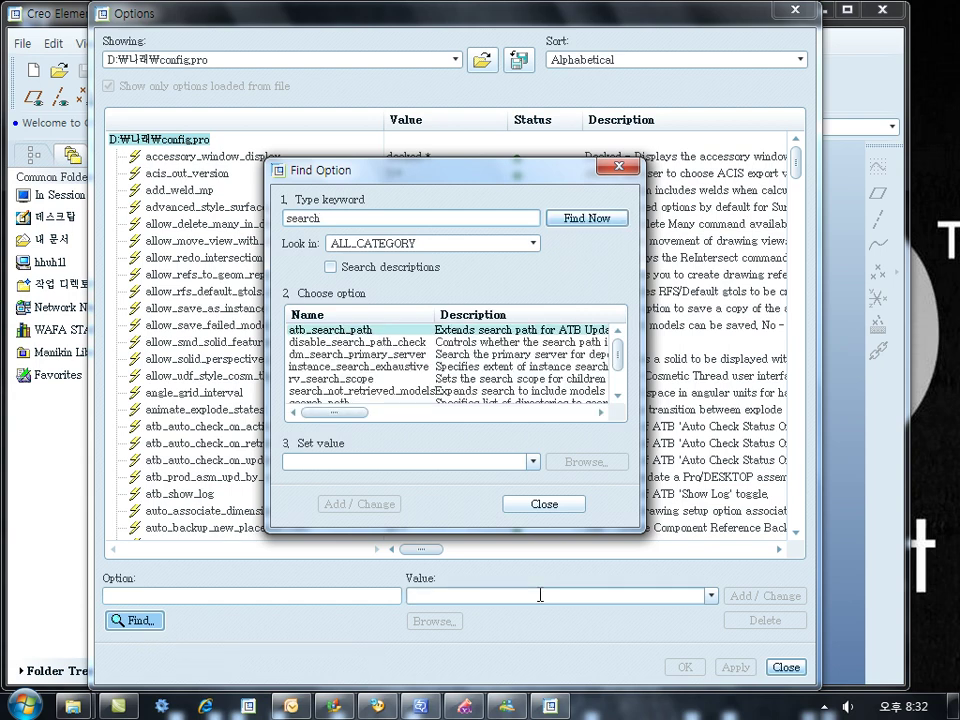
left_click(330, 379)
scroll(386, 386, "down", 1)
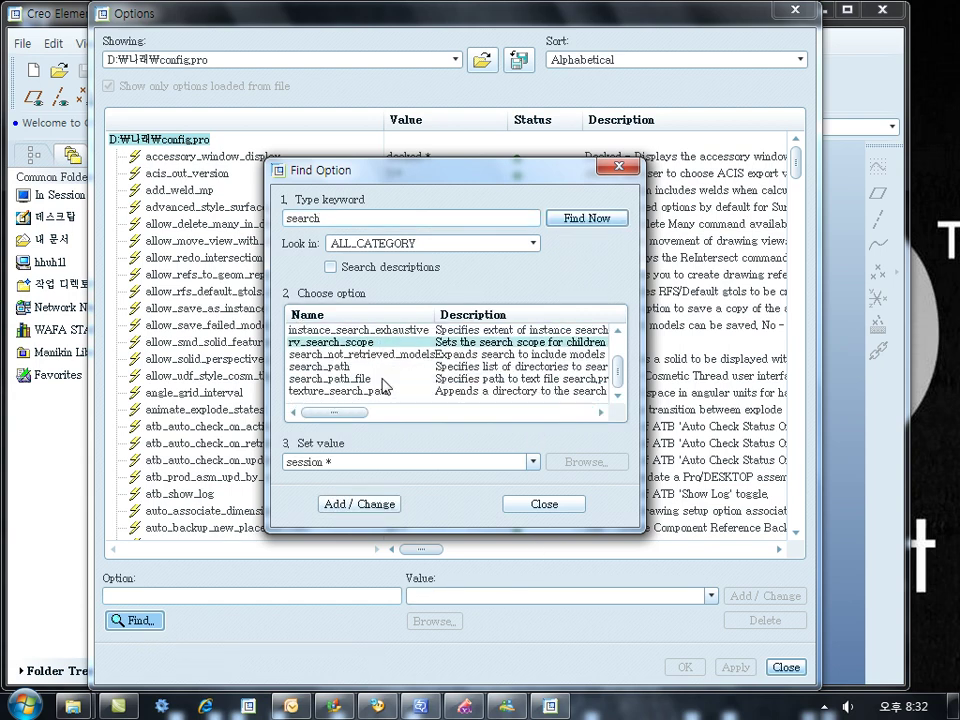
left_click(381, 379)
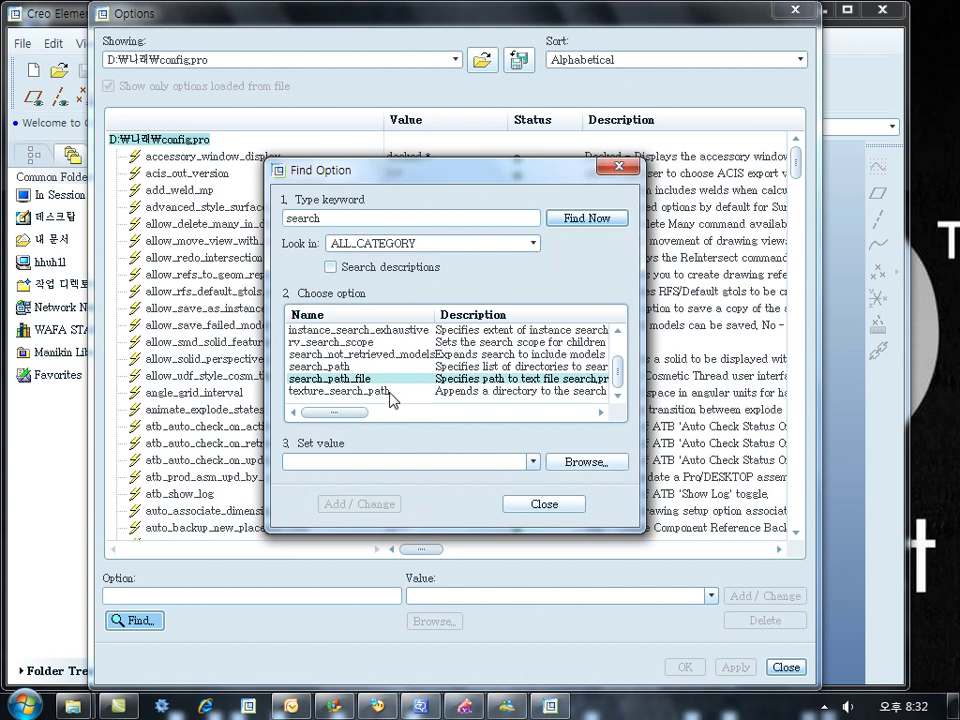
Step: Choose the search_path.pro file in the root of drive D: as the value for search_path_file
left_click(587, 462)
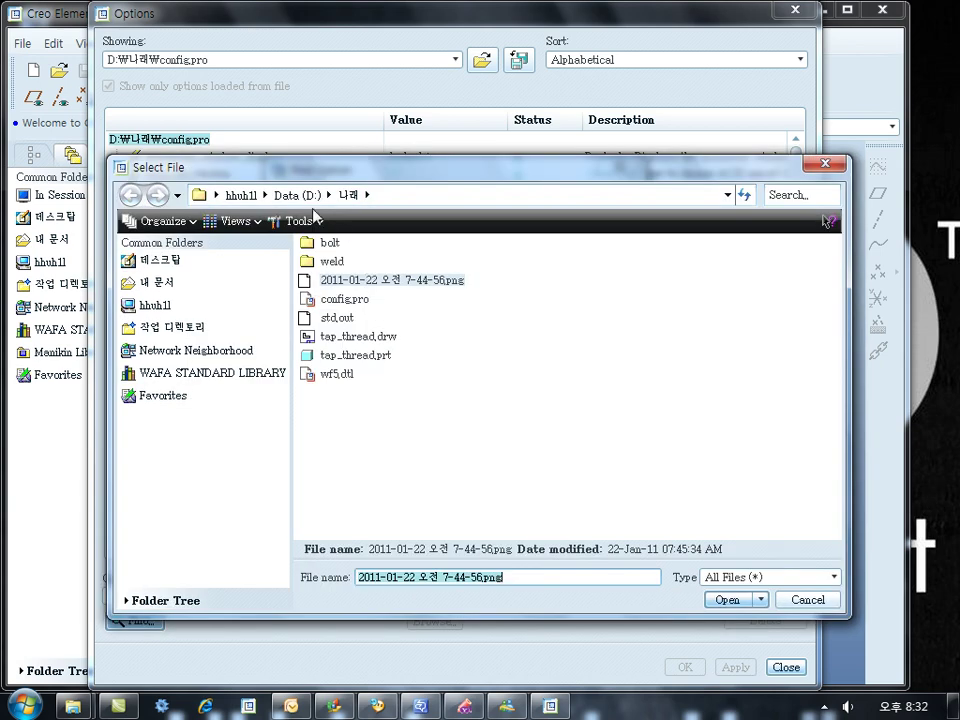
left_click(298, 195)
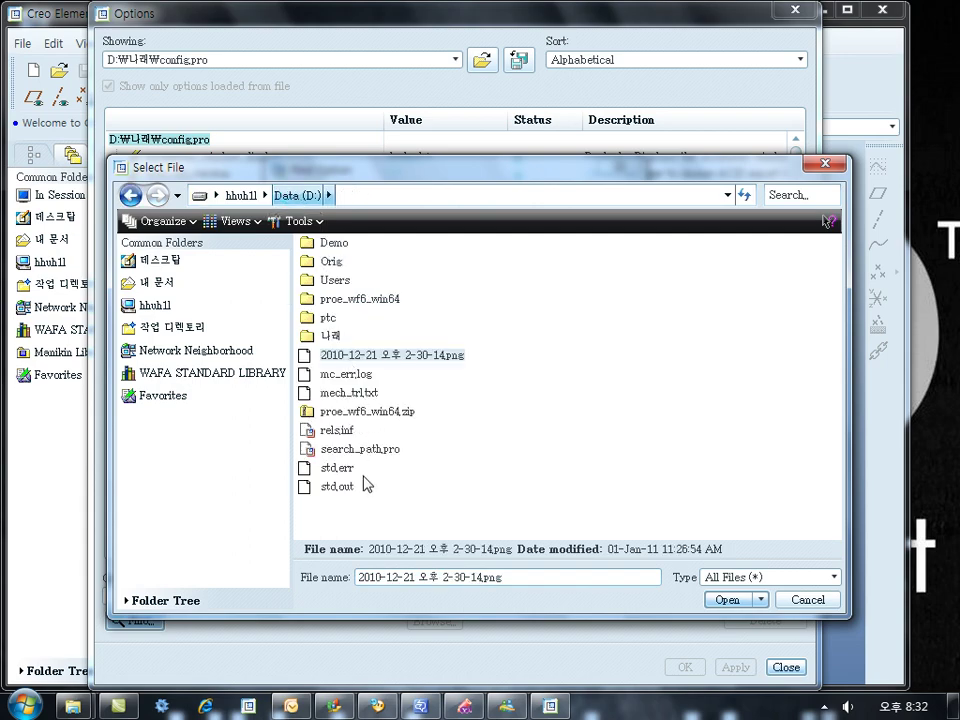
left_click(363, 450)
left_click(727, 599)
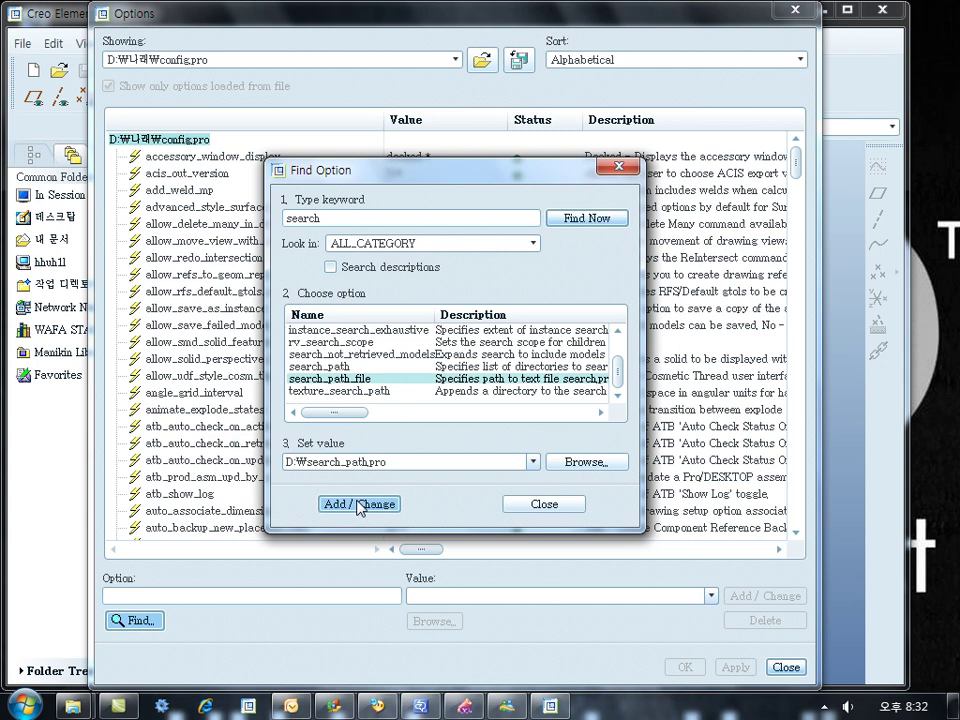
Step: Close the option finder and the options list without adding the setting, and exit Creo Elements/Pro
left_click(320, 367)
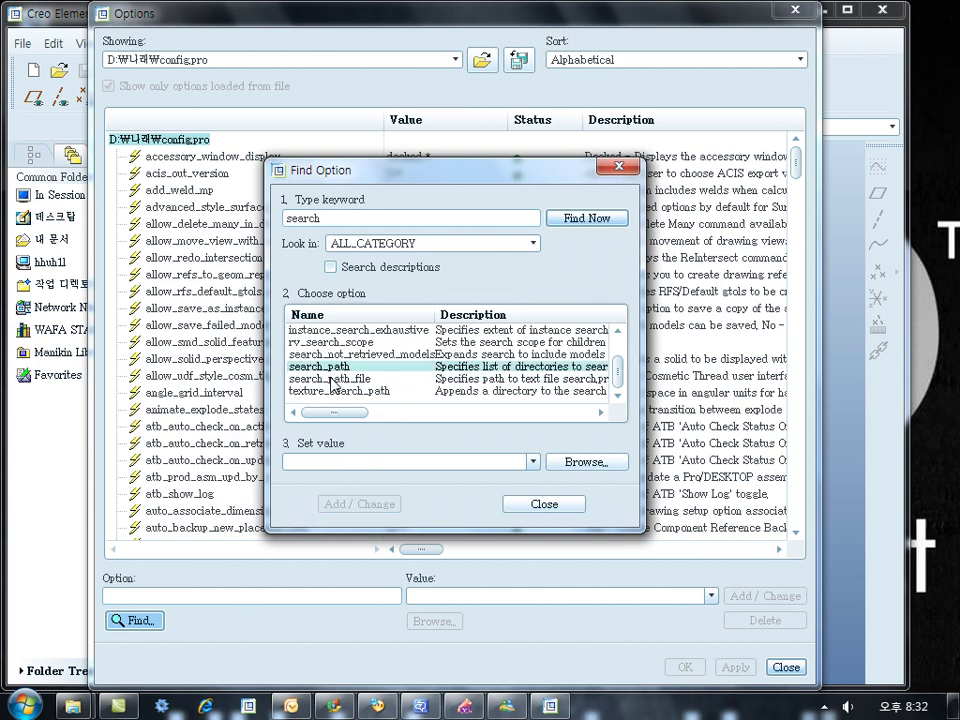
left_click(383, 380)
left_click(544, 502)
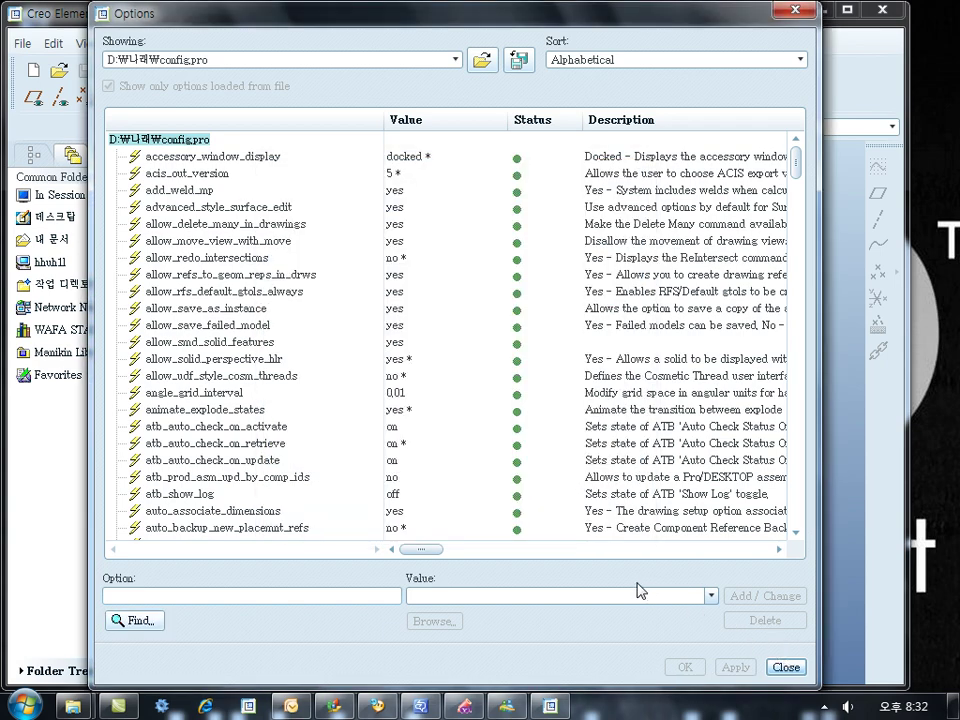
left_click(797, 11)
left_click(881, 9)
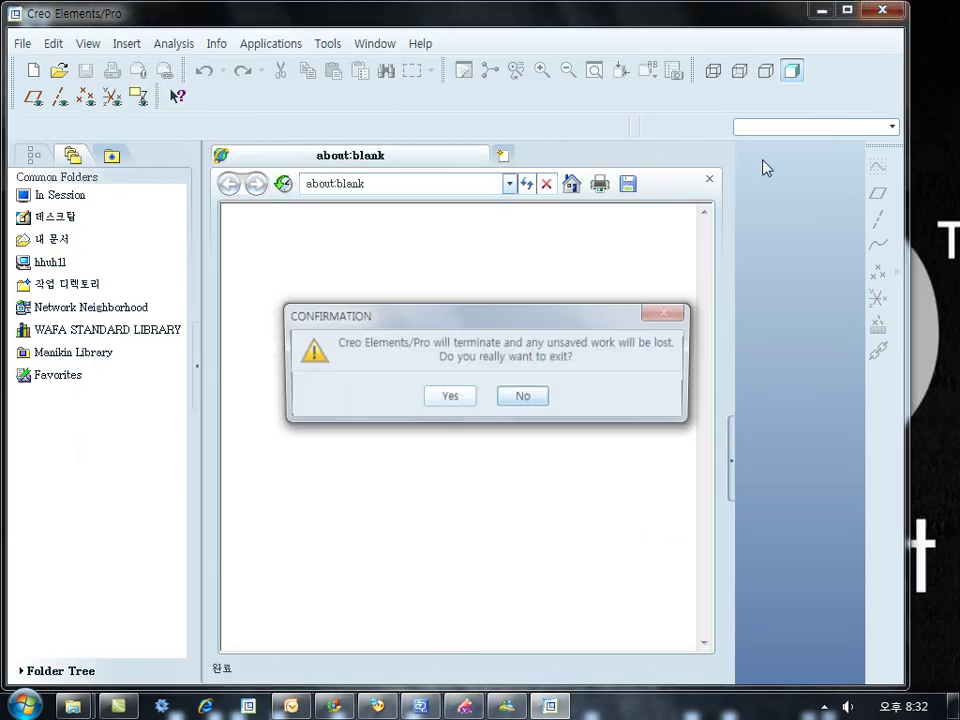
left_click(447, 399)
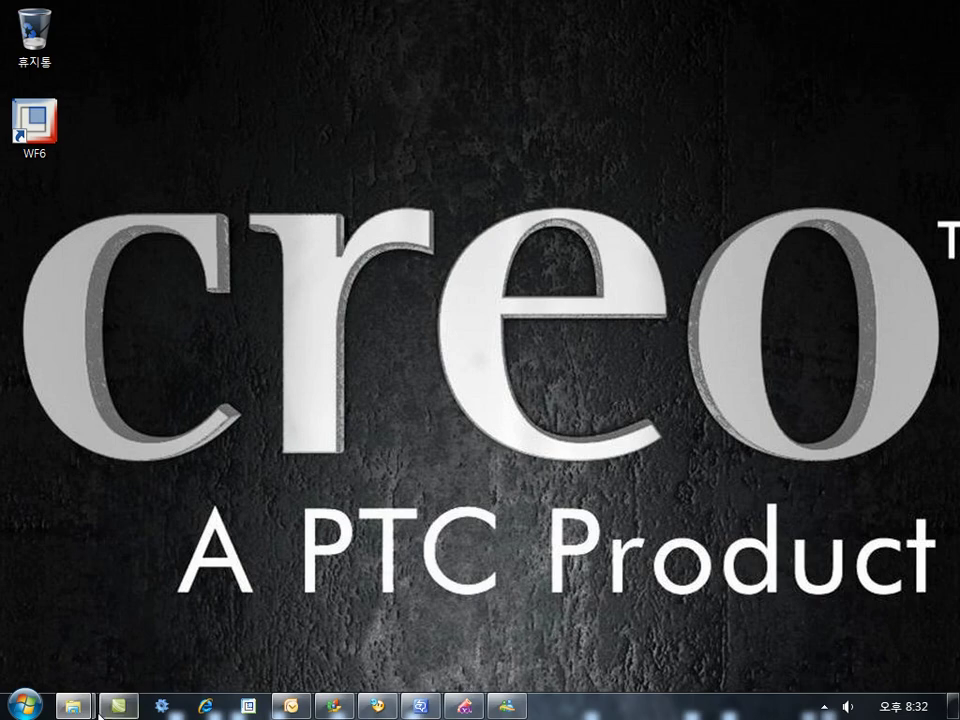
Step: Copy search_path.pro from the root of drive D: into the D:\ptc\pro_stds\library folder in Windows Explorer
mouse_move(73, 705)
left_click(415, 541)
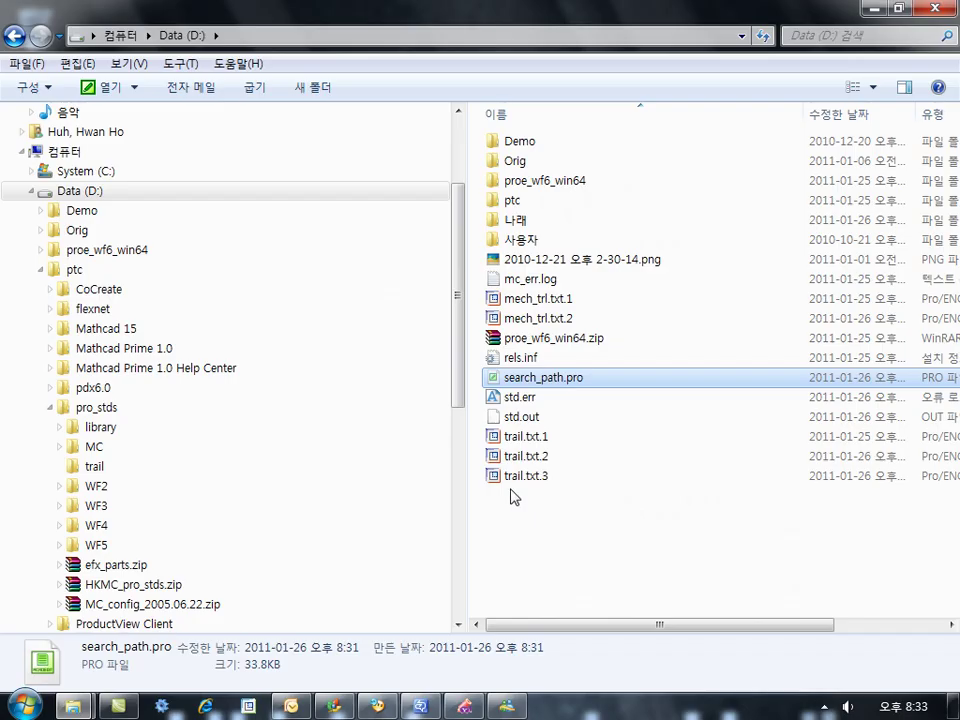
left_click(96, 427)
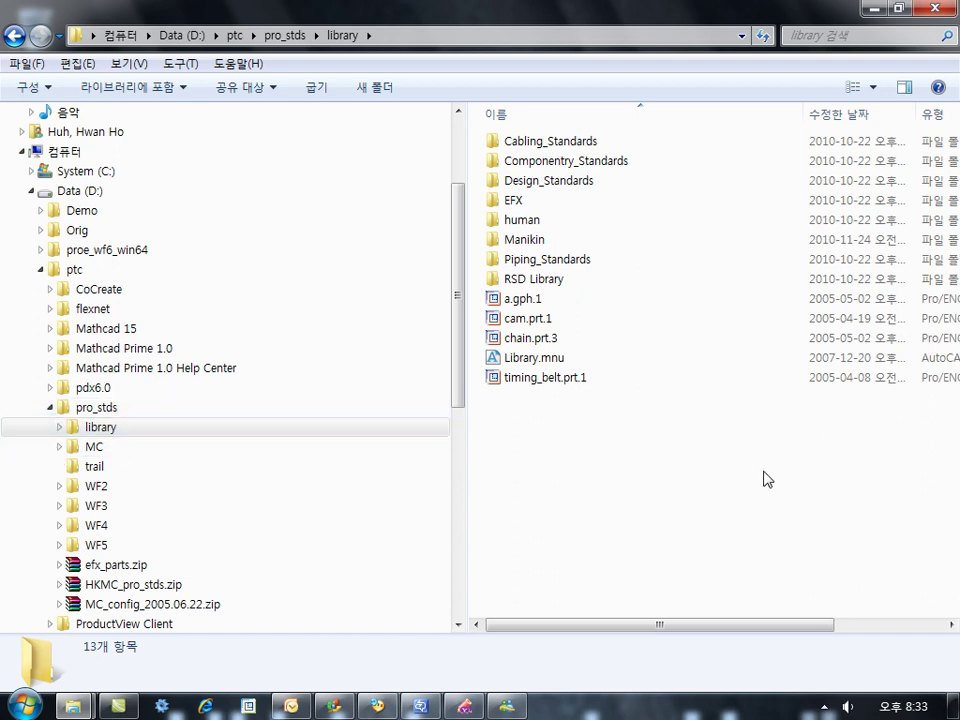
key("ctrl+v")
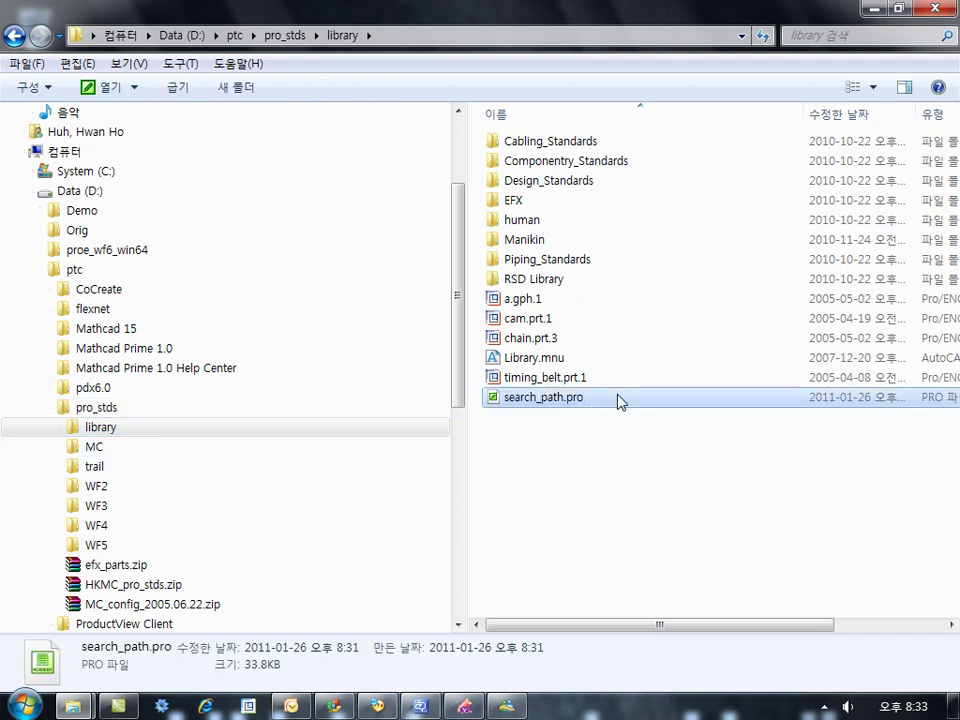
Step: Enter D:\ptc\pro_stds\library as the start location in the Creo shortcut's properties, and cancel the dialog
right_click(249, 708)
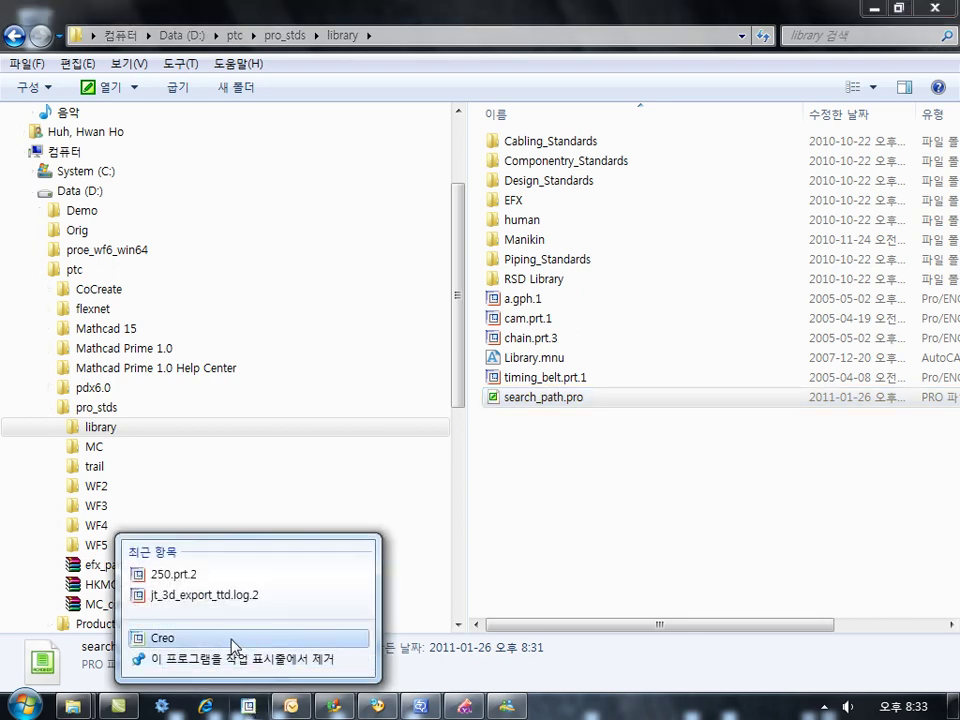
right_click(242, 638)
left_click(264, 626)
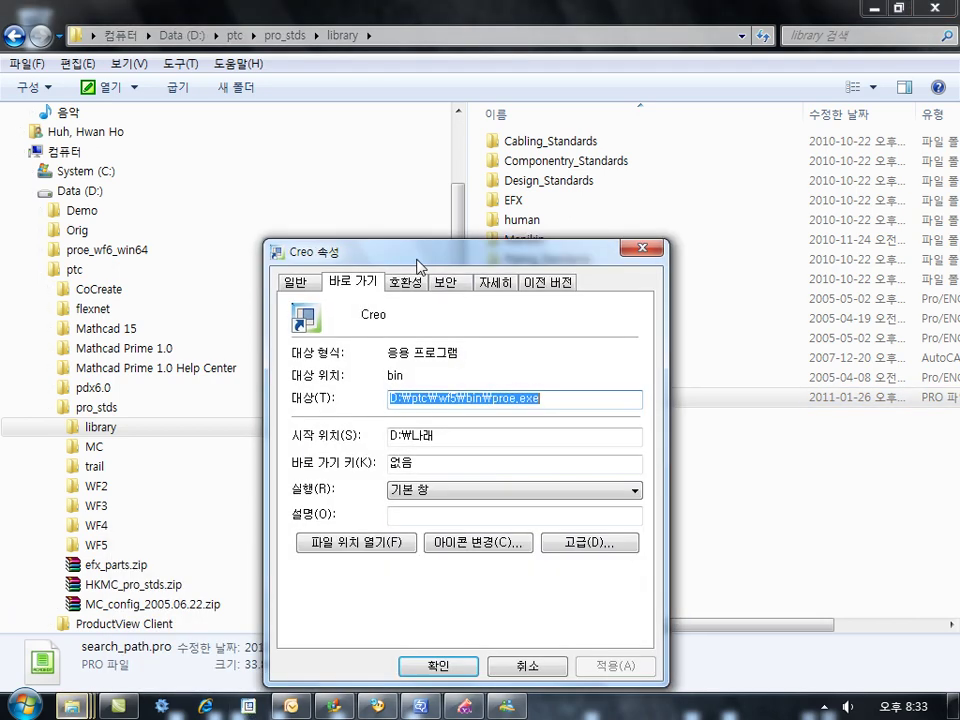
left_click_drag(473, 436, 390, 436)
key("BackSpace")
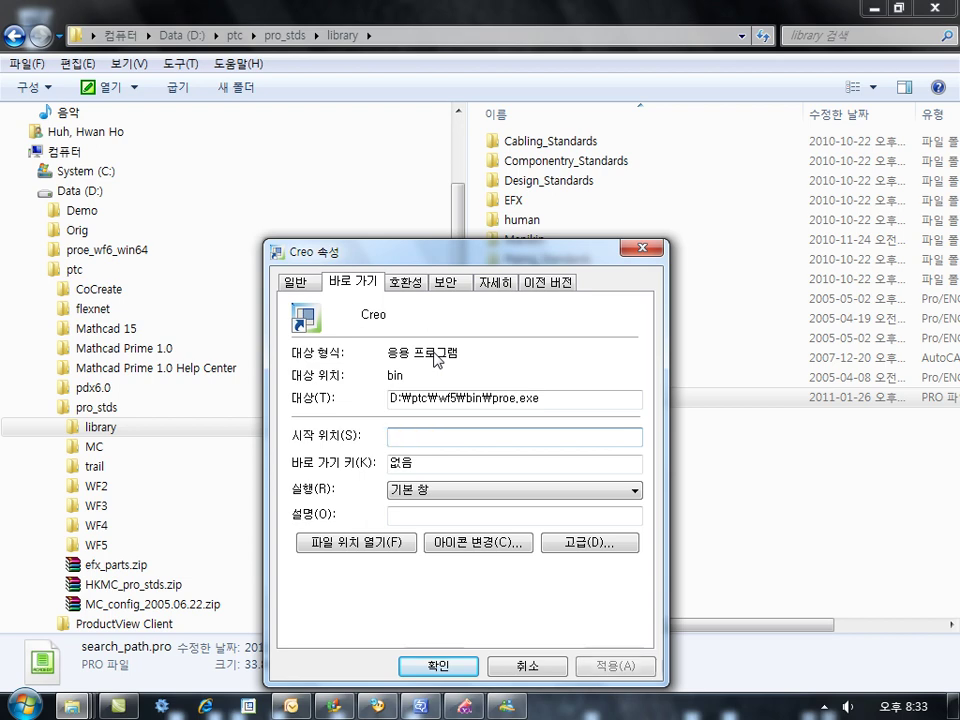
left_click(407, 35)
key("ctrl+c")
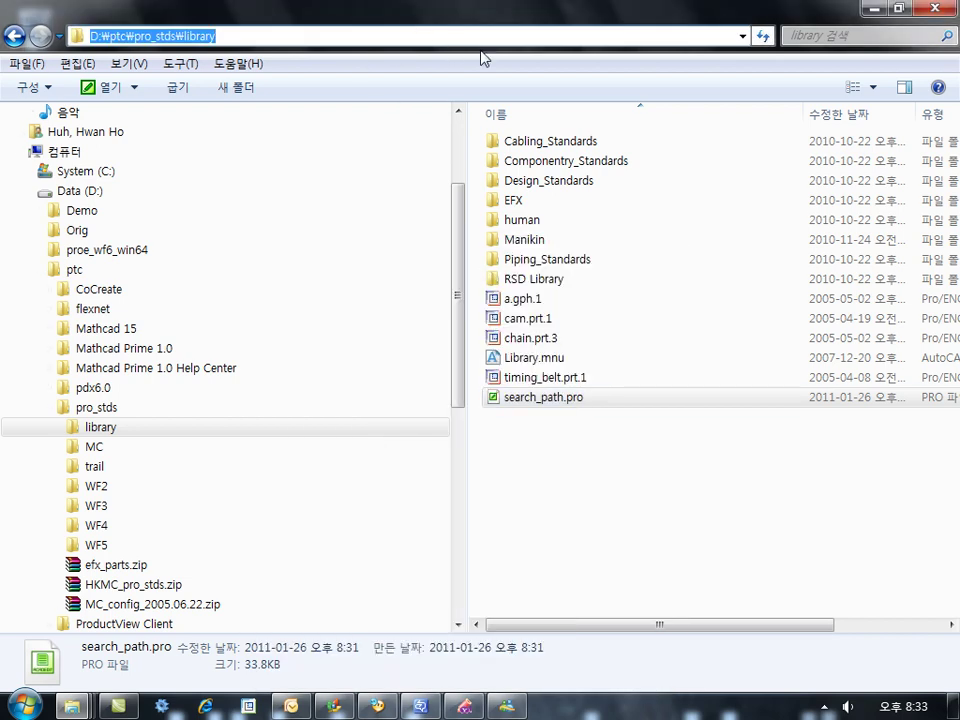
left_click(873, 9)
key("ctrl+v")
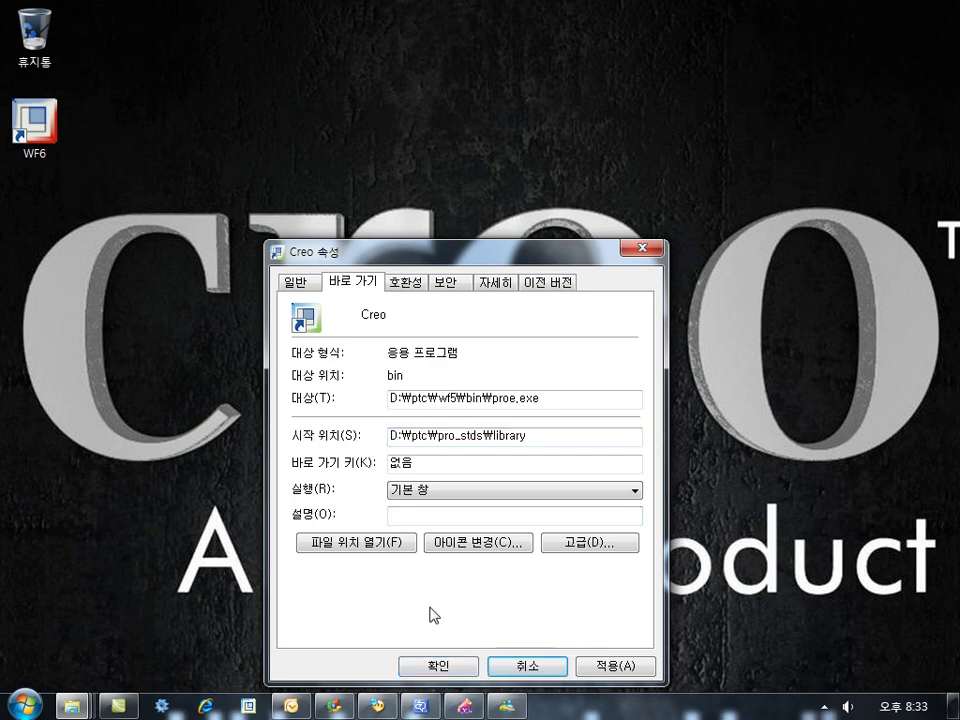
double_click(555, 437)
left_click(540, 667)
Step: Rename the search_path.pro copy in the library folder to config.pro
mouse_move(72, 705)
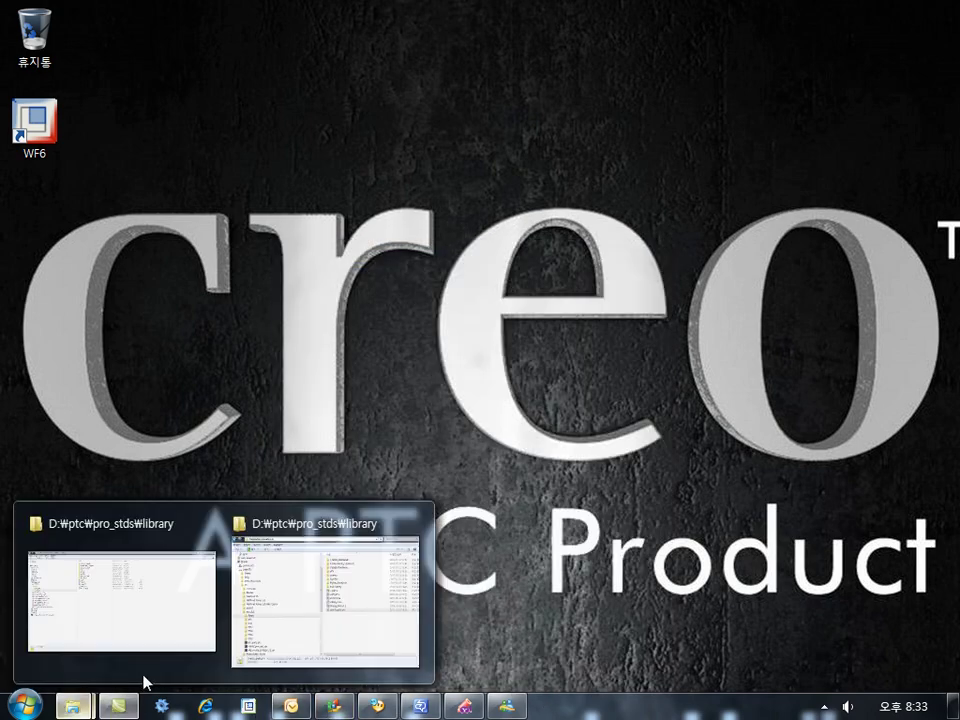
left_click(333, 606)
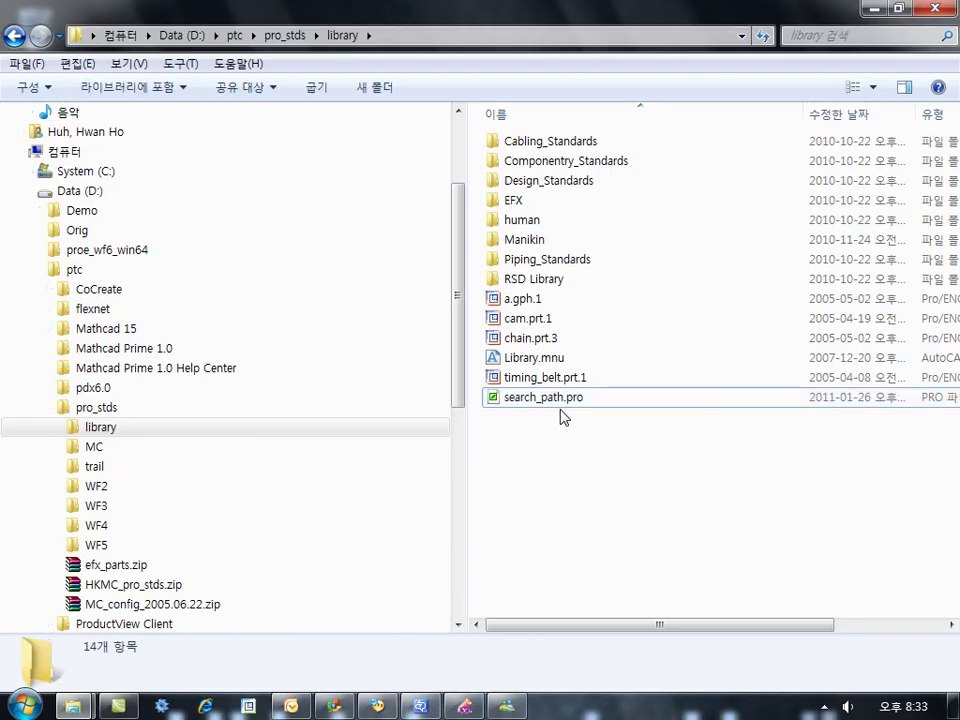
key("F2")
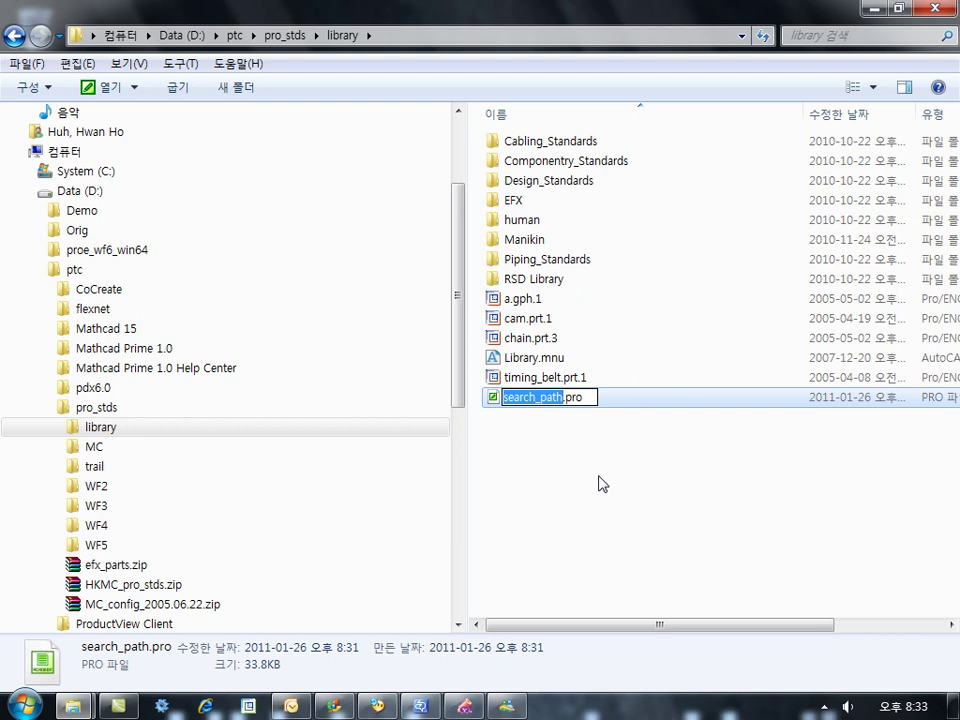
type("config")
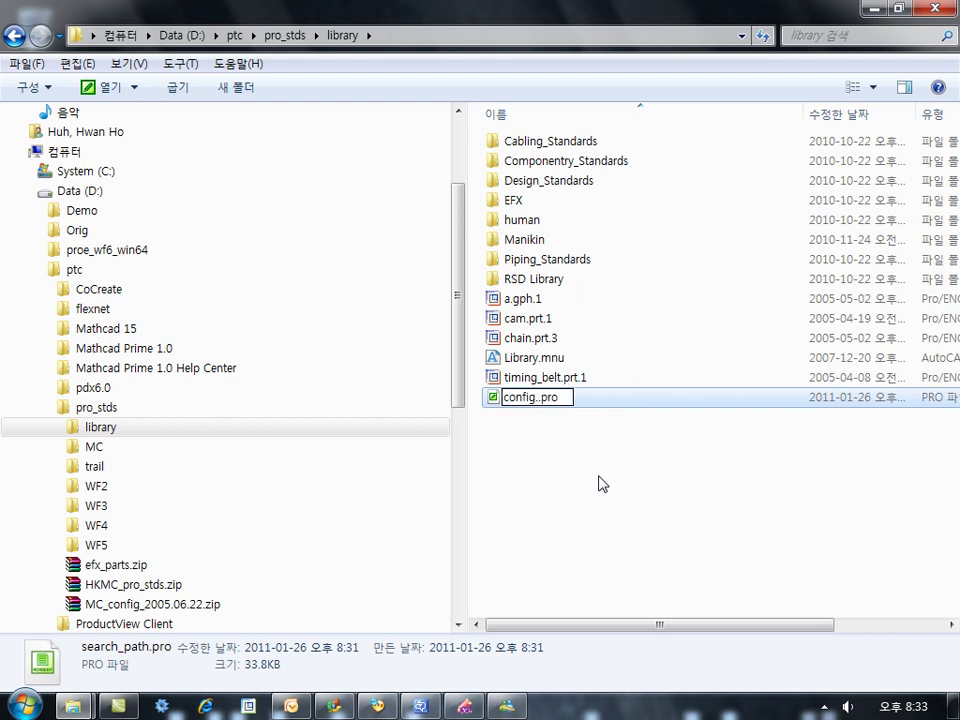
key("Return")
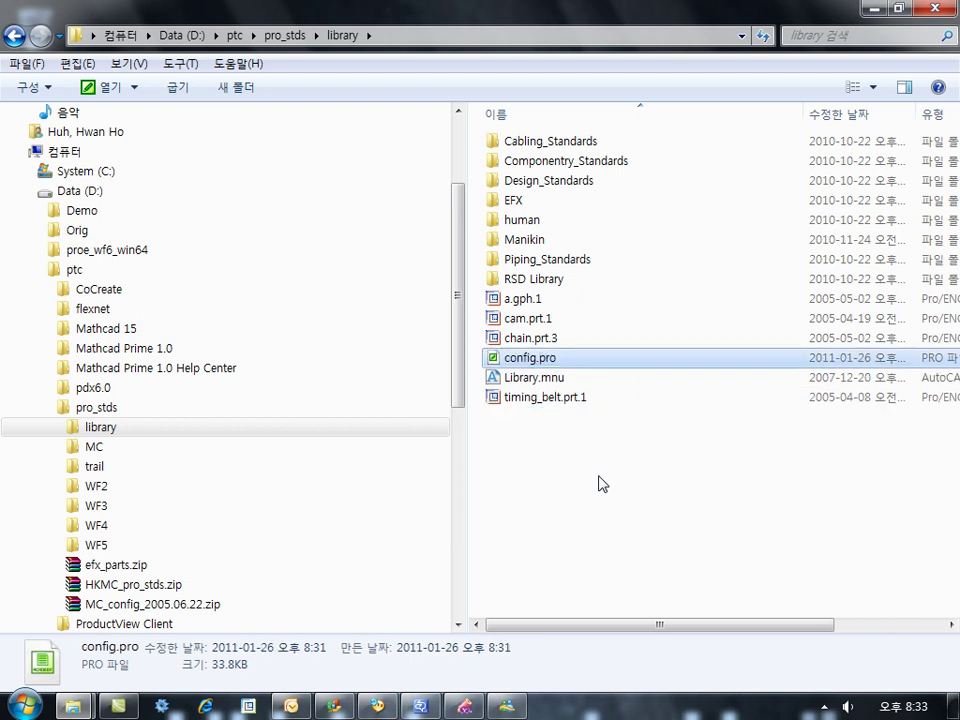